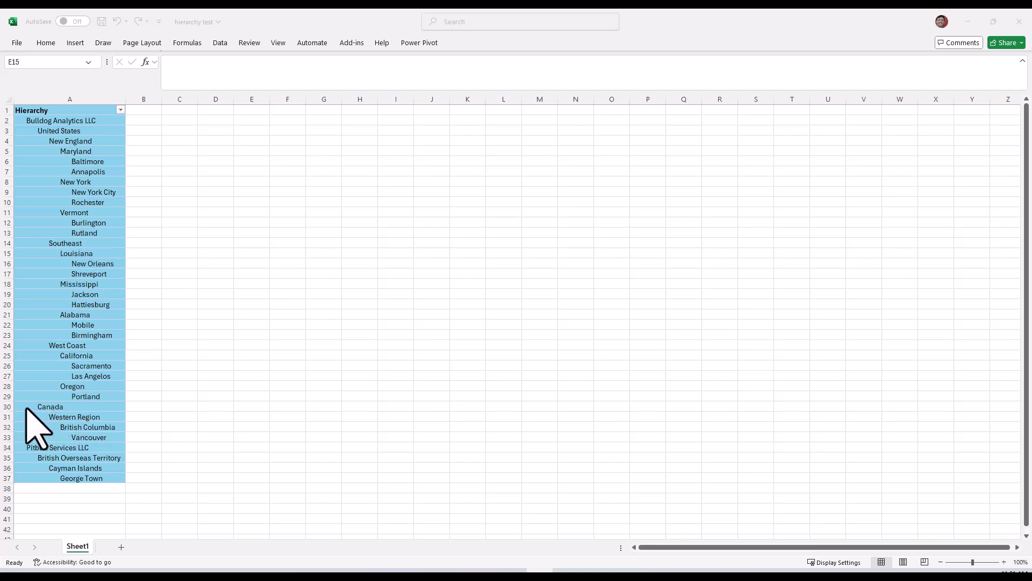
- Review the Canada rows 30–33 and the Pitbull Services LLC rows 34–37, then clear the selection
{"action": "left_click_drag", "start_coordinate": [6, 407], "coordinate": [9, 437]}
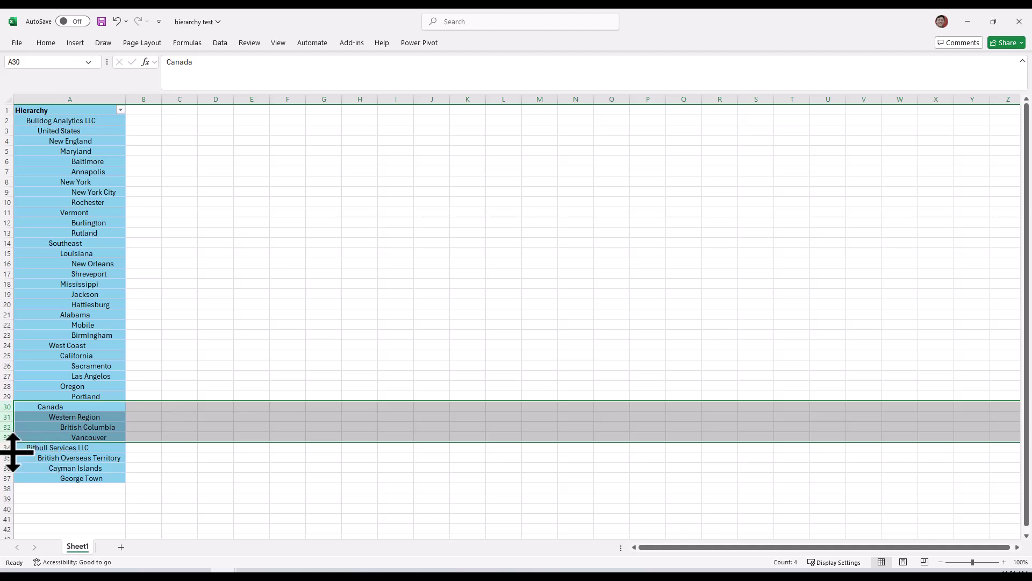
{"action": "left_click_drag", "start_coordinate": [11, 449], "coordinate": [11, 477]}
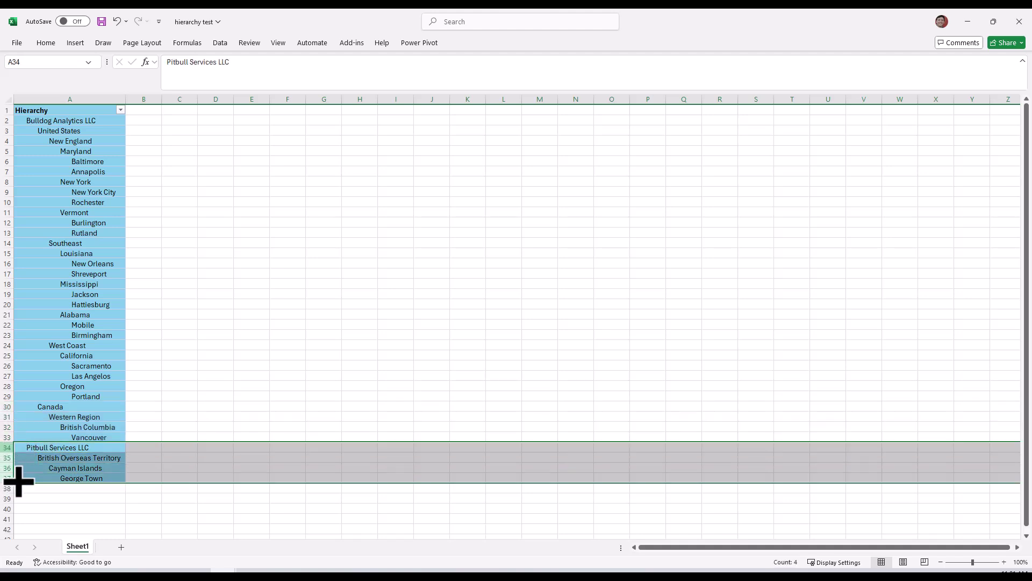
{"action": "left_click", "coordinate": [166, 467]}
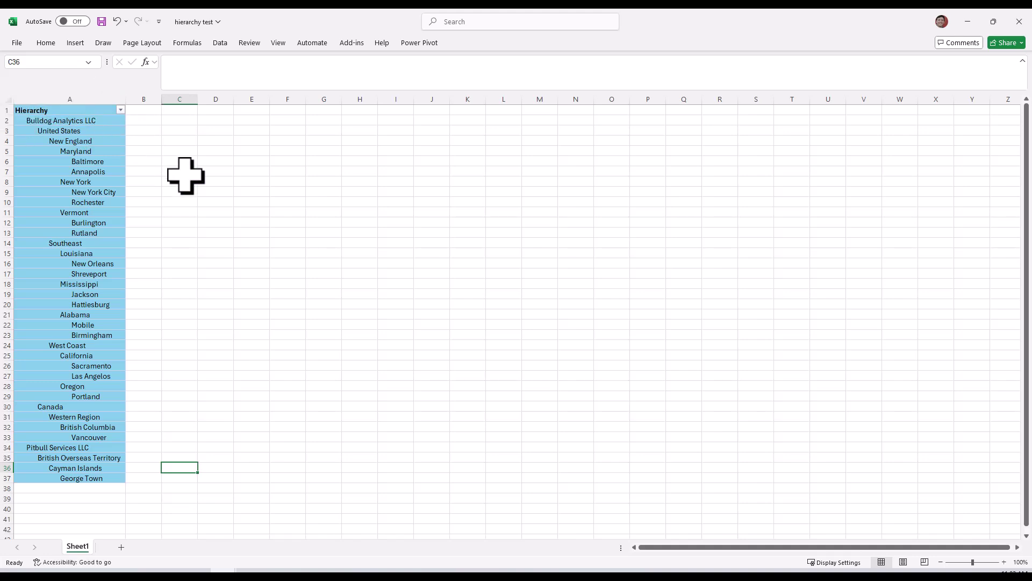
- Save the workbook as hierarchy test.xlsm (Excel Macro-Enabled Workbook) and open the VBA editor with Alt+F11
{"action": "left_click", "coordinate": [18, 43]}
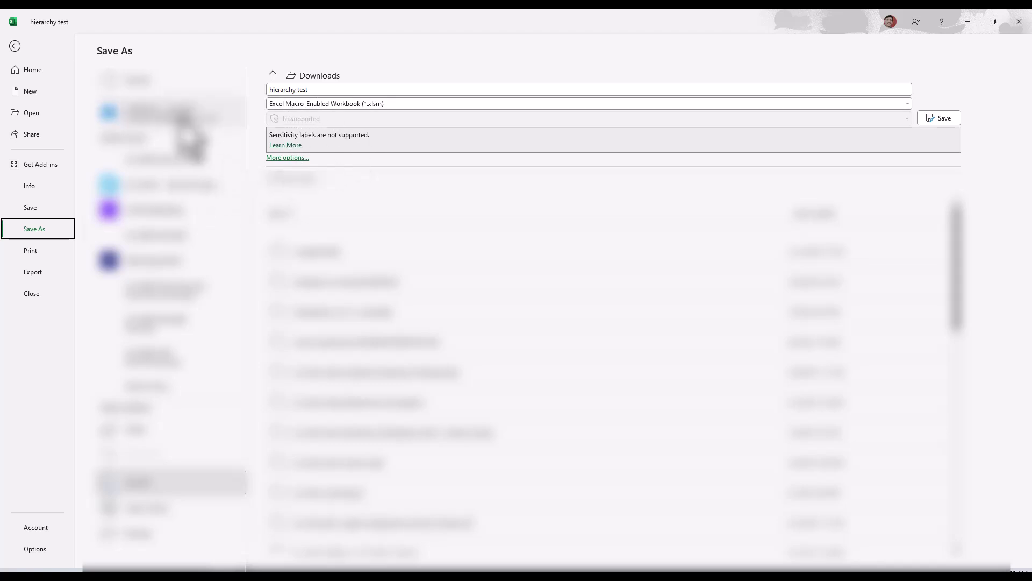
{"action": "left_click", "coordinate": [15, 46]}
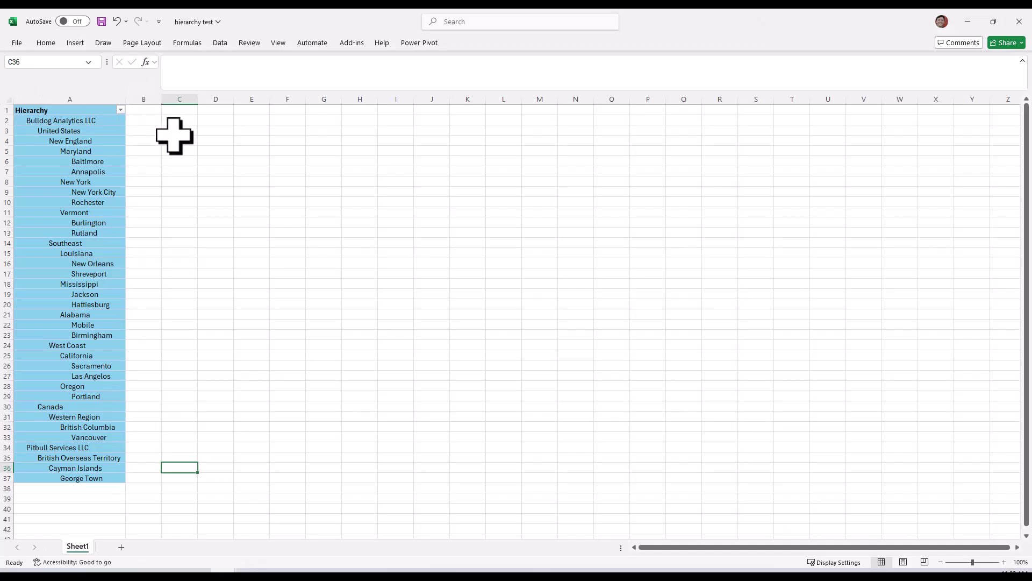
{"action": "key", "text": "alt+F11"}
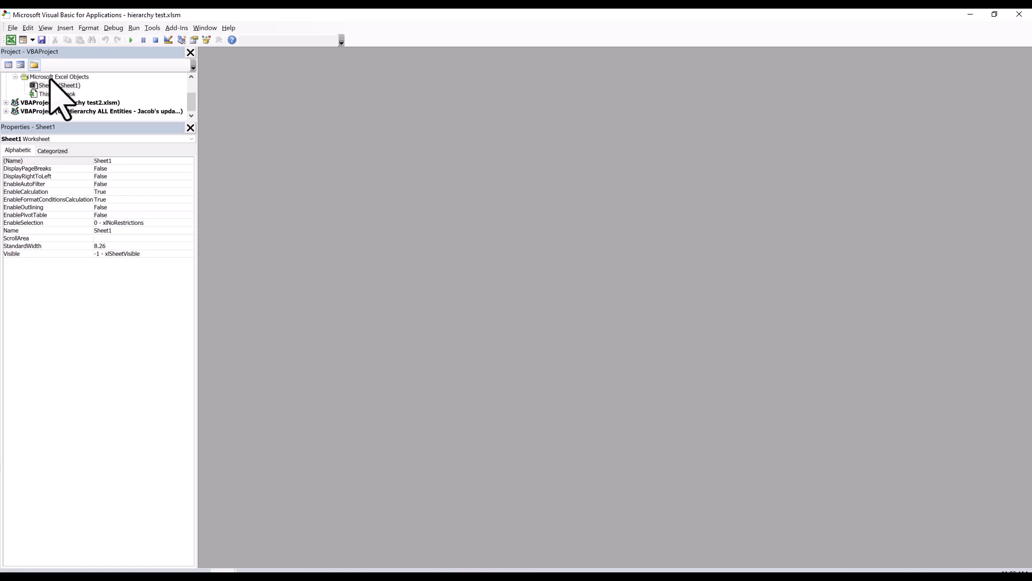
{"action": "scroll", "coordinate": [89, 92], "scroll_direction": "up", "scroll_amount": 1}
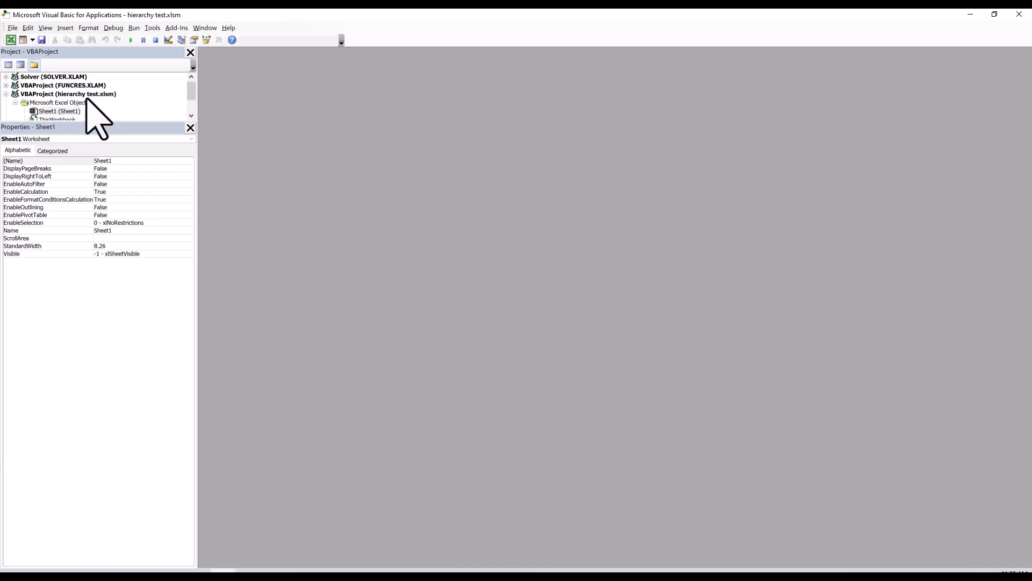
- Insert a new code module into the hierarchy test.xlsm VBA project
{"action": "right_click", "coordinate": [69, 94]}
{"action": "mouse_move", "coordinate": [58, 154]}
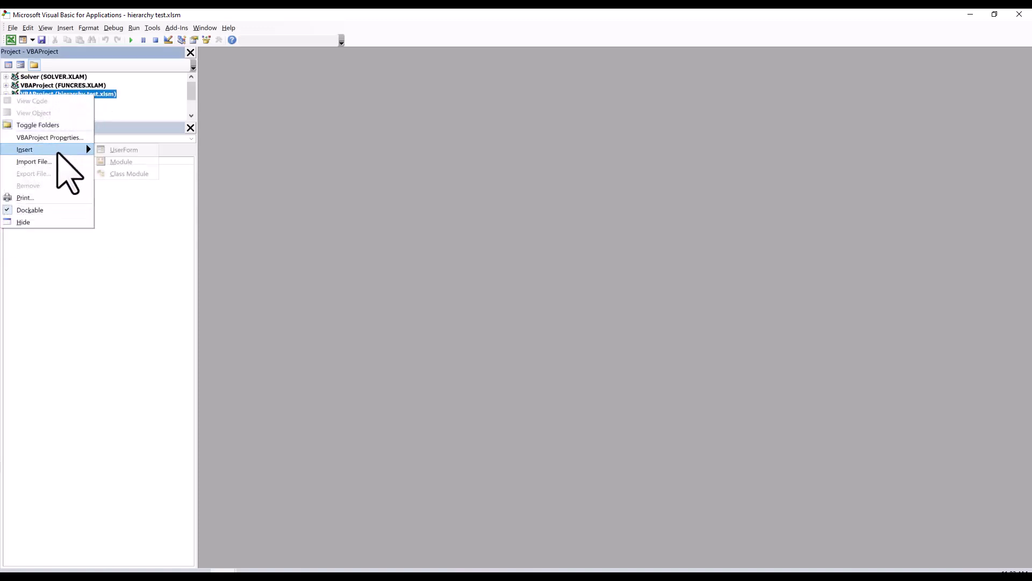
{"action": "left_click", "coordinate": [123, 164]}
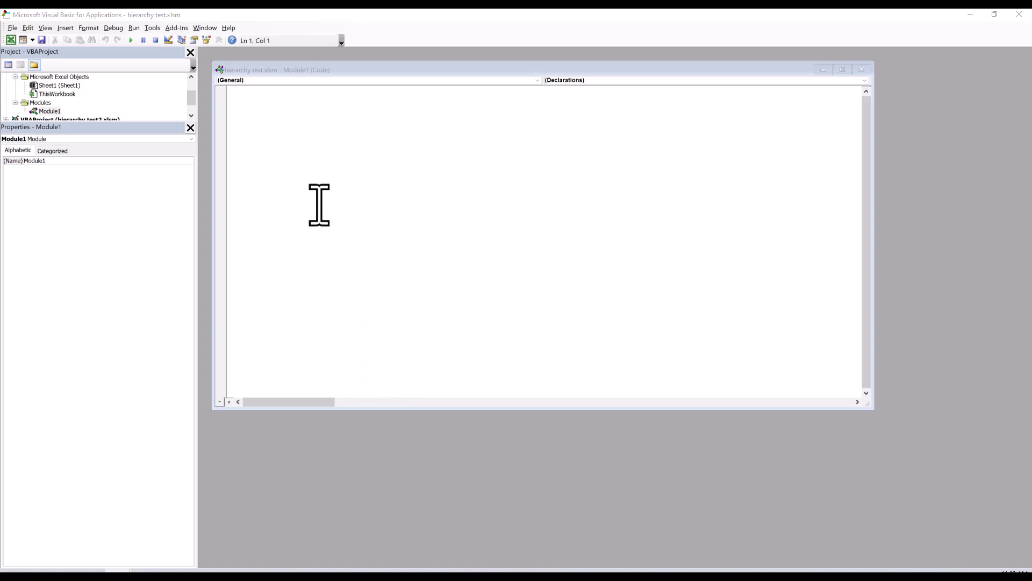
- Write Function CellIndent(x As Range) As Integer returning x.IndentLevel, then close the editor
{"action": "left_click", "coordinate": [296, 162]}
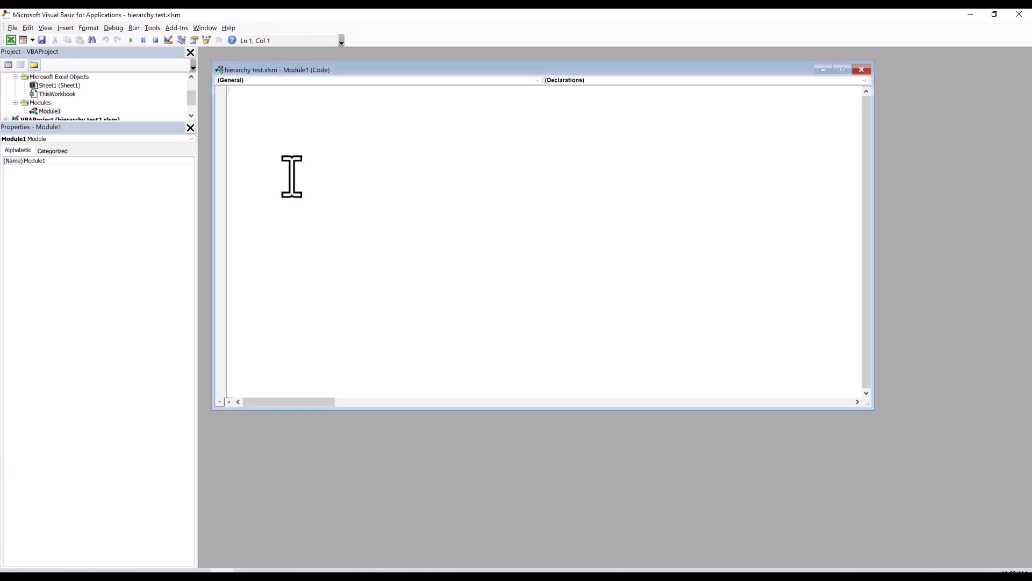
{"action": "type", "text": "Function CellIndent (x as Range) As Integer"}
{"action": "key", "text": "Return"}
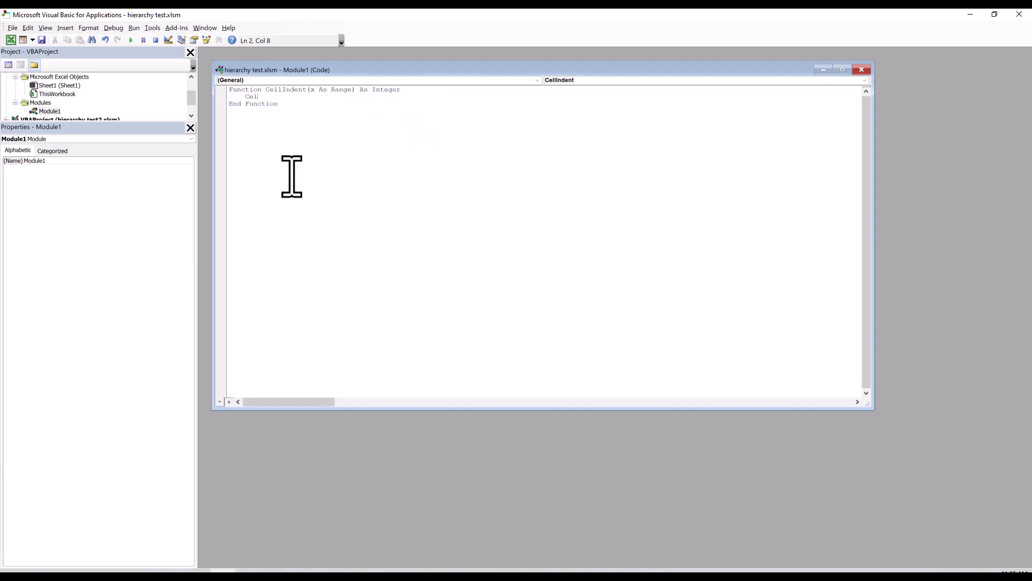
{"action": "type", "text": "CellIndent = x.IndentL"}
{"action": "key", "text": "Tab"}
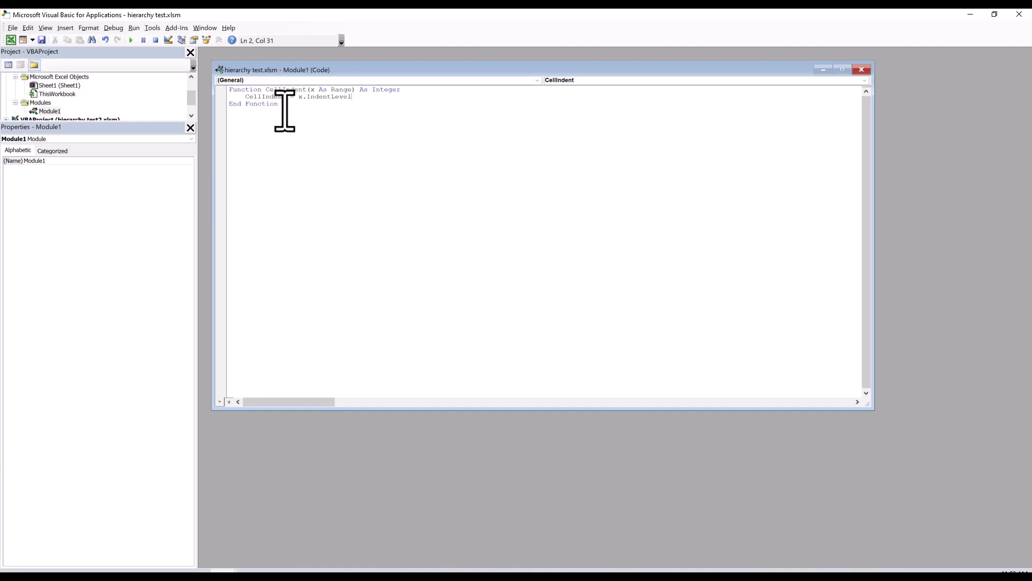
{"action": "left_click", "coordinate": [1020, 15]}
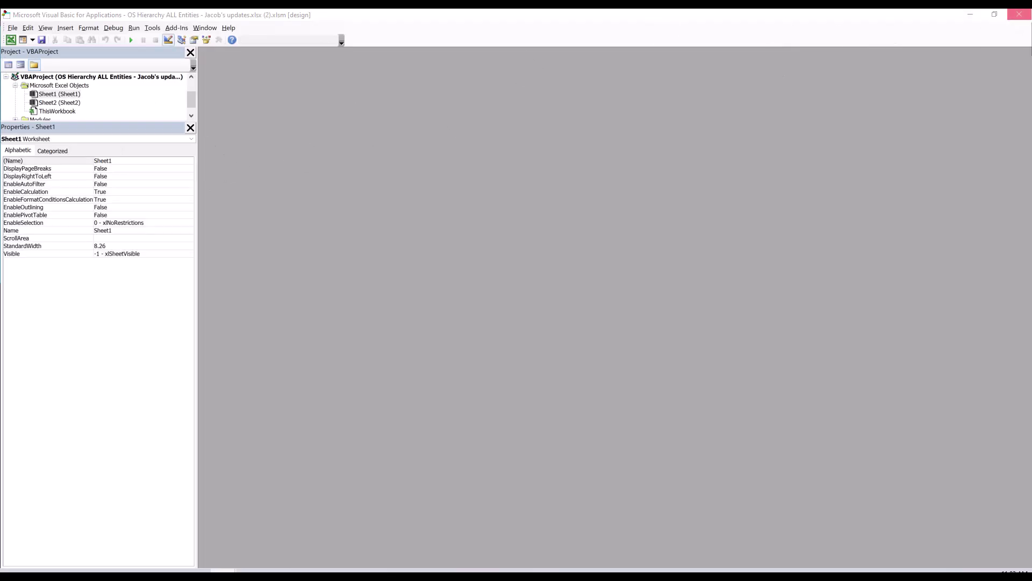
- Enter =CellIndent(A2) in B2 and fill it down to row 37
{"action": "left_click", "coordinate": [1017, 15]}
{"action": "left_click", "coordinate": [146, 123]}
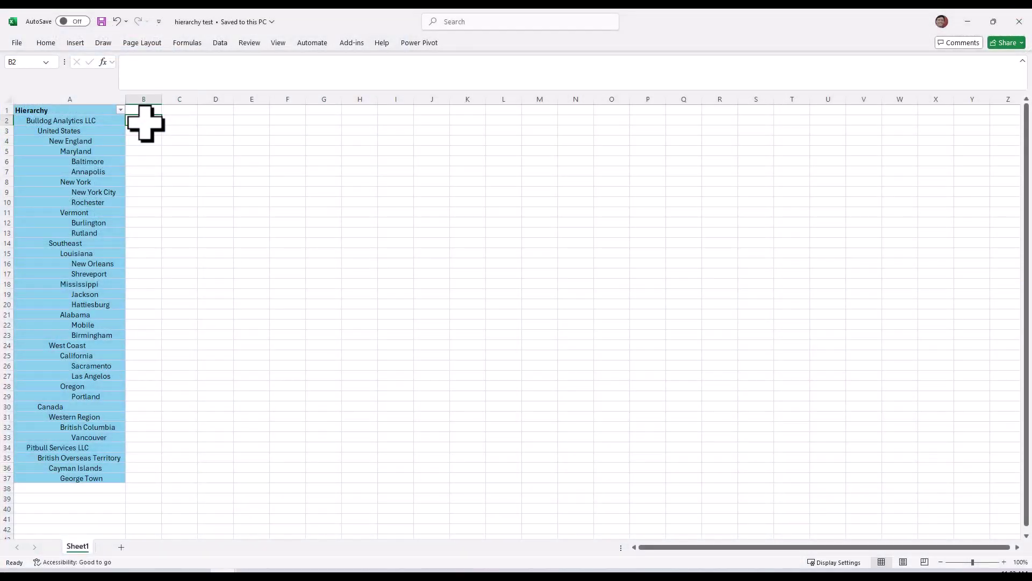
{"action": "type", "text": "=CellIndent("}
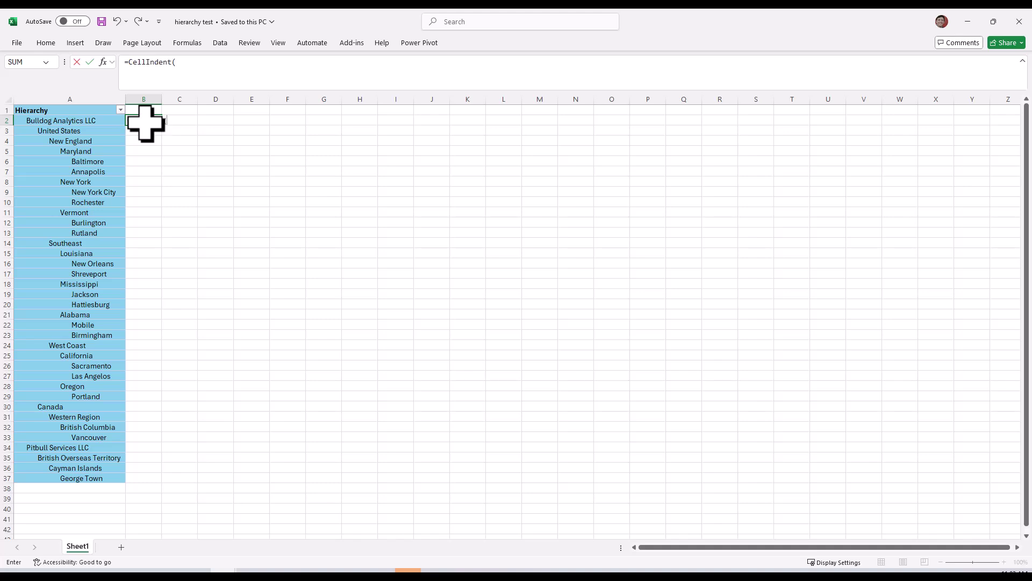
{"action": "left_click", "coordinate": [52, 122]}
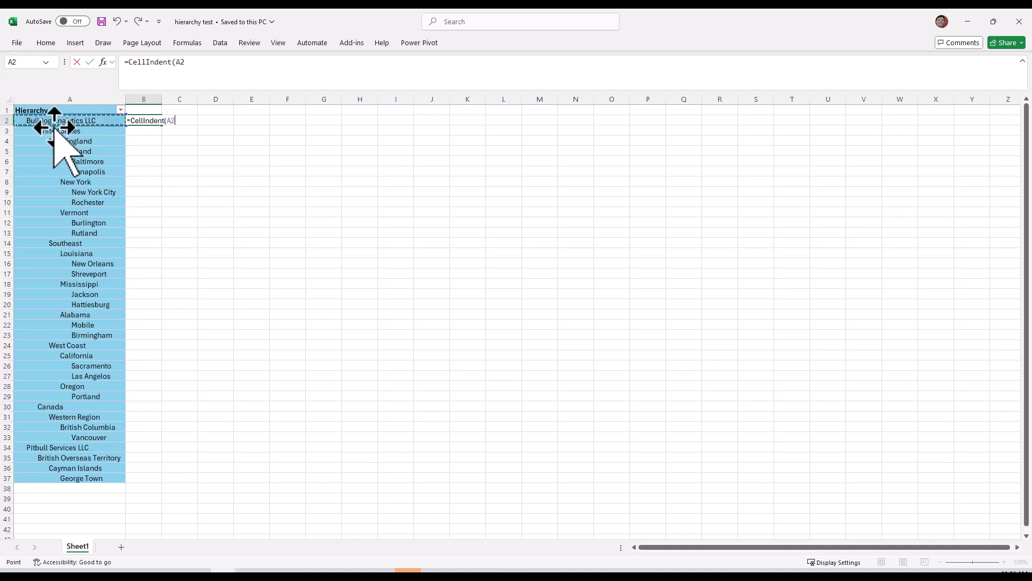
{"action": "key", "text": "Return"}
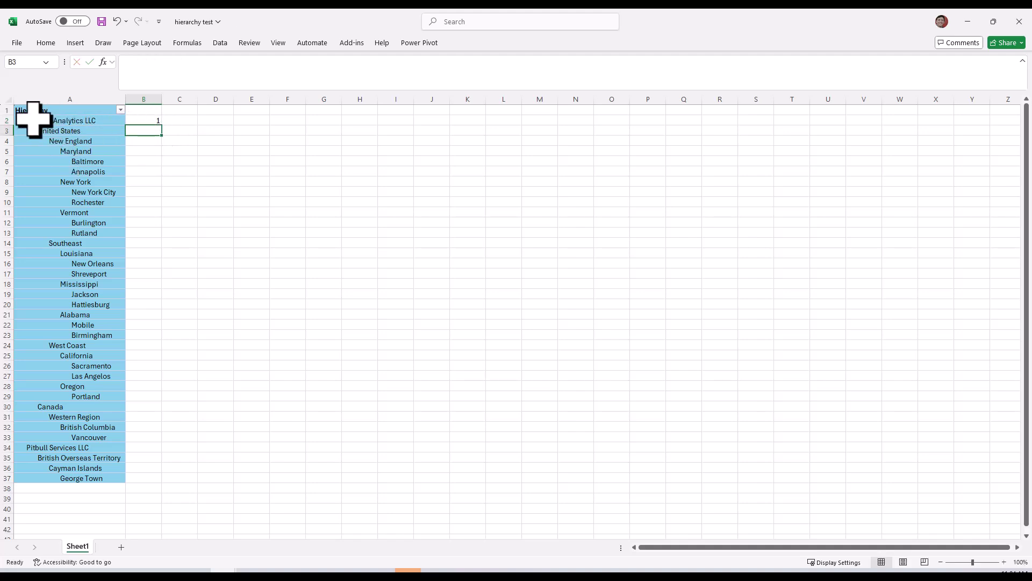
{"action": "left_click", "coordinate": [151, 121]}
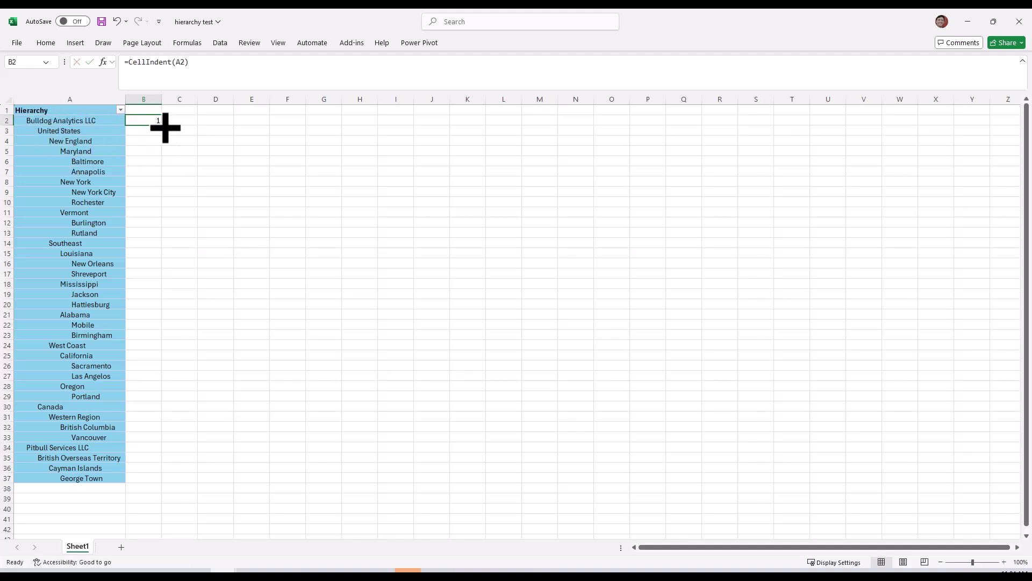
{"action": "double_click", "coordinate": [161, 126]}
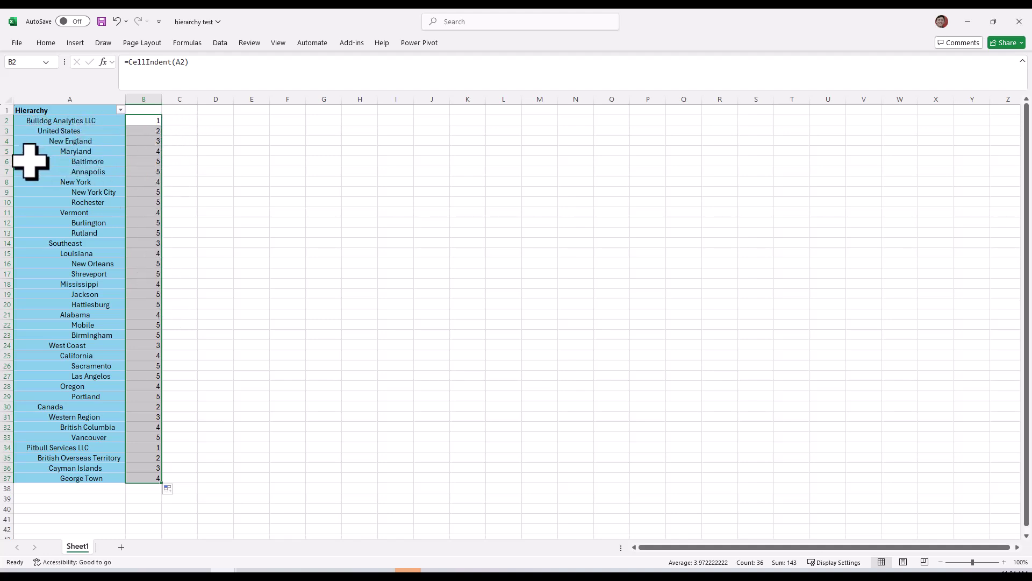
{"action": "left_click_drag", "start_coordinate": [4, 161], "coordinate": [4, 172]}
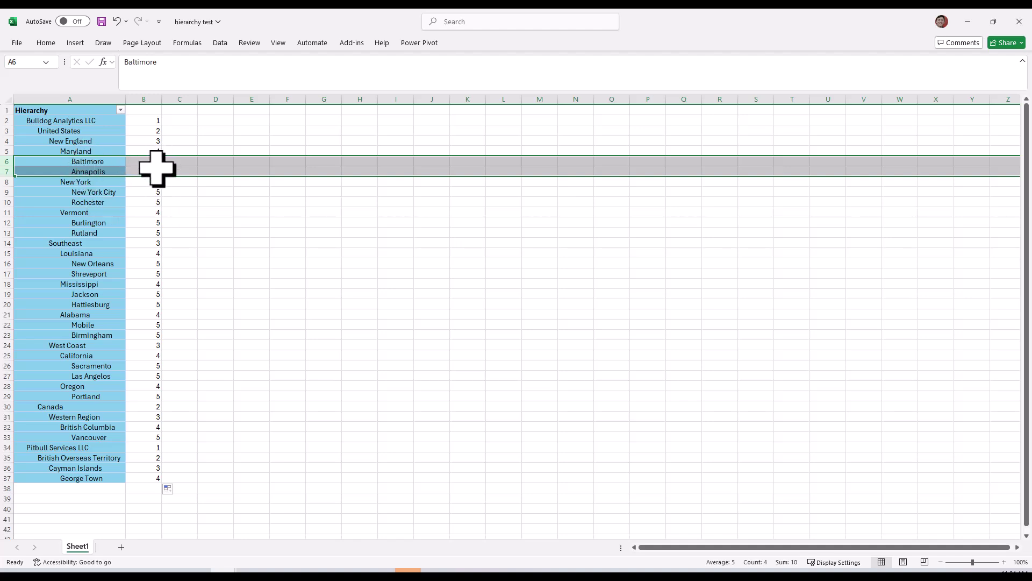
{"action": "left_click", "coordinate": [171, 131]}
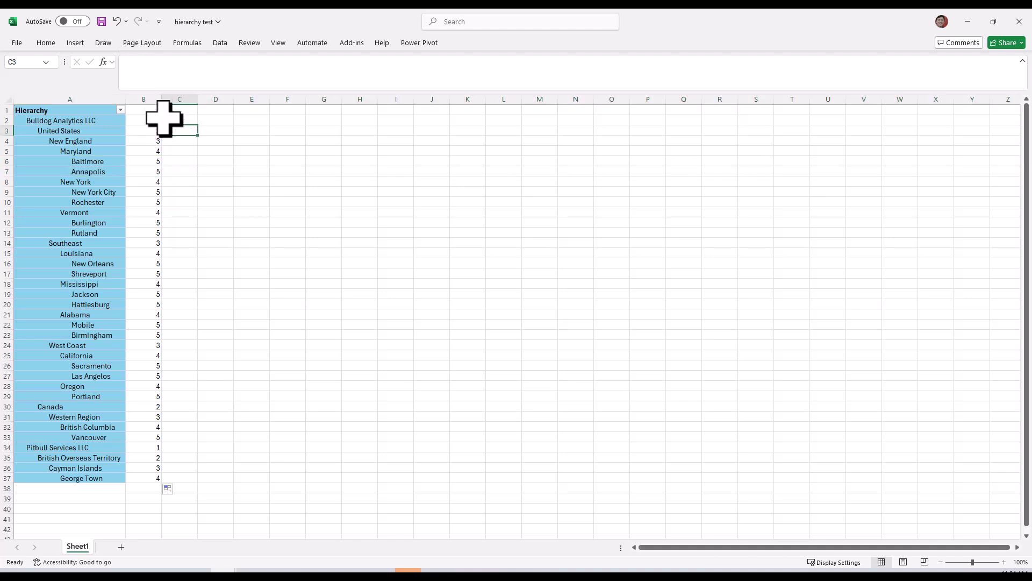
- Copy A1's header style to B1, label it Cell Indent Level, and auto-fit column B
{"action": "left_click", "coordinate": [84, 110]}
{"action": "key", "text": "ctrl+c"}
{"action": "left_click", "coordinate": [138, 110]}
{"action": "key", "text": "ctrl+v"}
{"action": "type", "text": "Ce"}
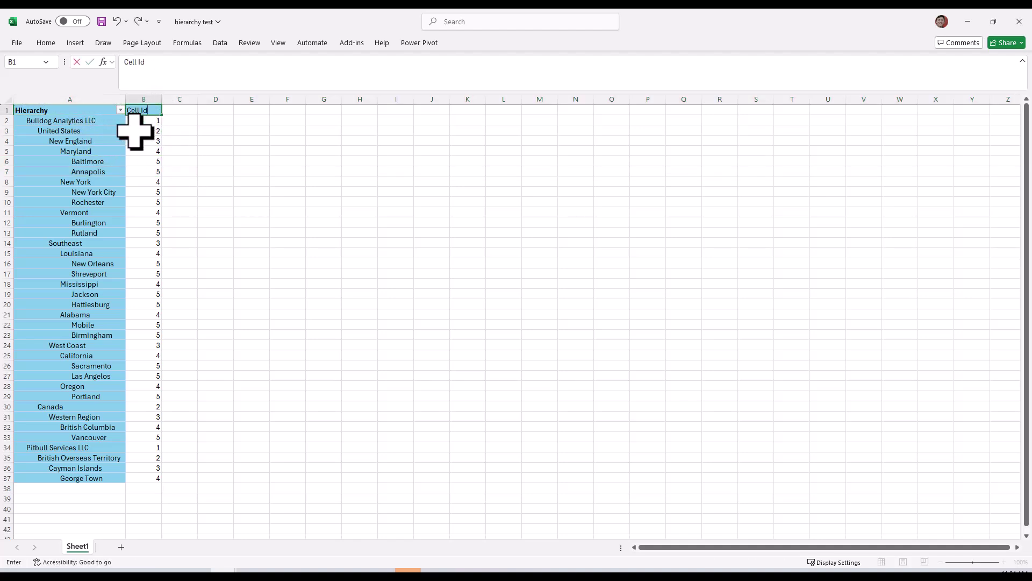
{"action": "type", "text": "ll Ident Level"}
{"action": "key", "text": "Return"}
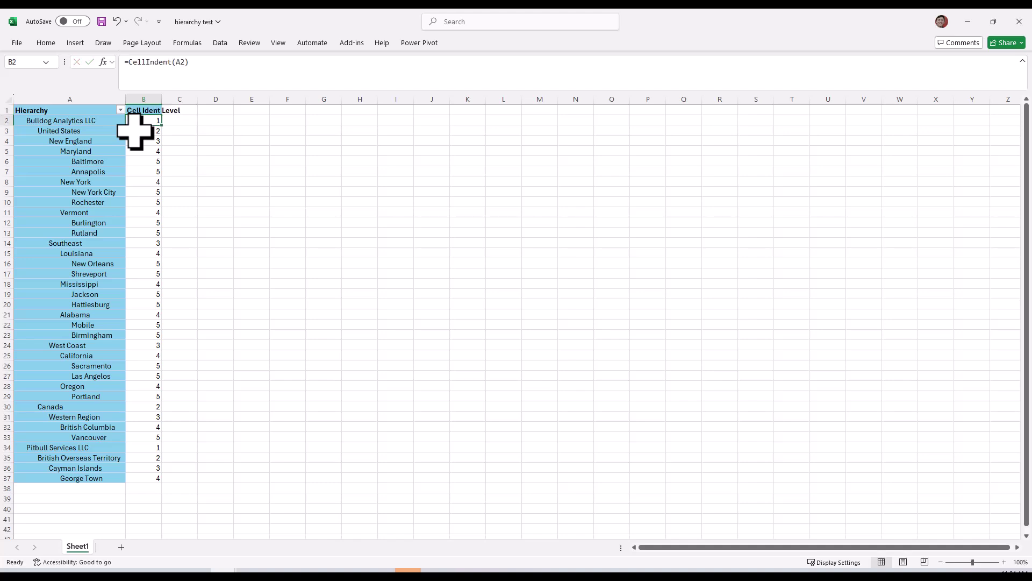
{"action": "left_click", "coordinate": [151, 111]}
{"action": "left_click", "coordinate": [138, 86]}
{"action": "type", "text": "n"}
{"action": "key", "text": "Return"}
{"action": "double_click", "coordinate": [162, 99]}
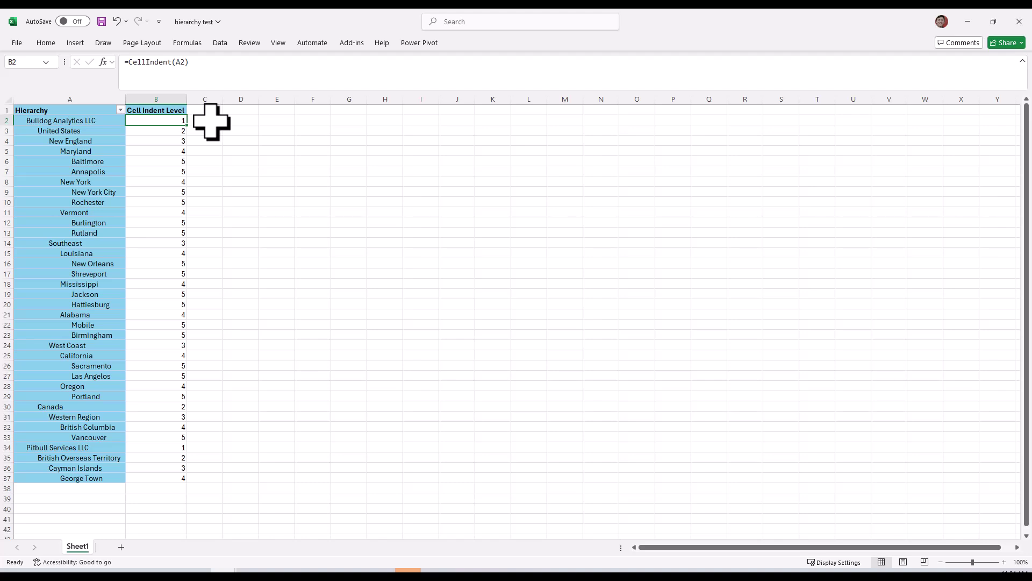
- Enter =IF($B2=1,$A2,C1) in C2, locking the B and A column references with F4
{"action": "left_click", "coordinate": [210, 123]}
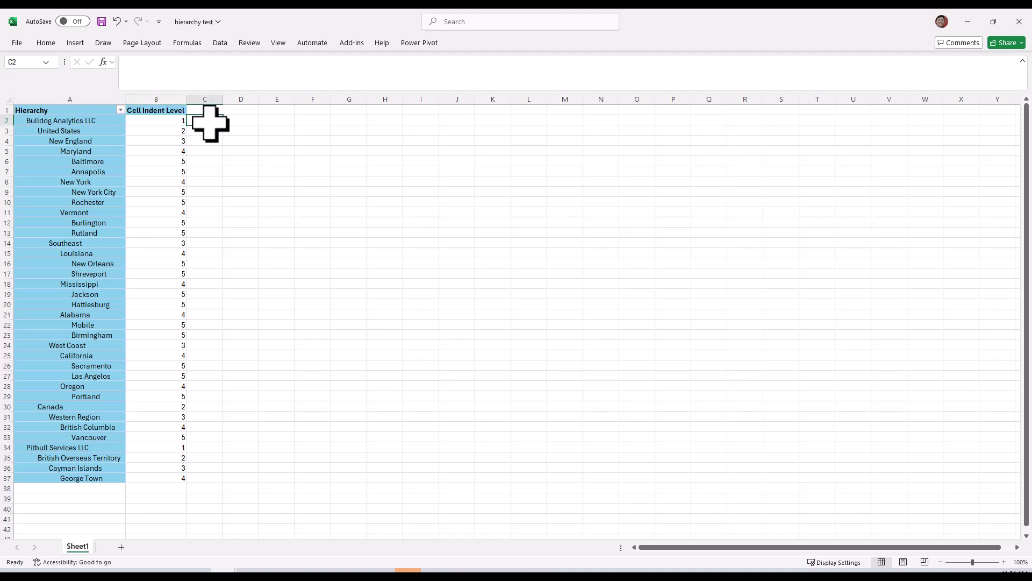
{"action": "type", "text": "=IF("}
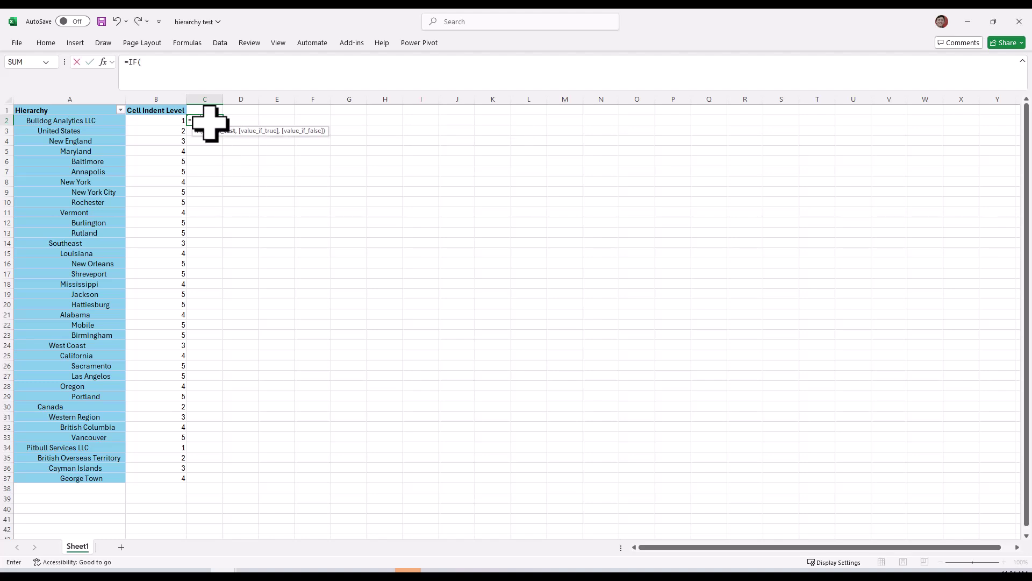
{"action": "left_click", "coordinate": [160, 123]}
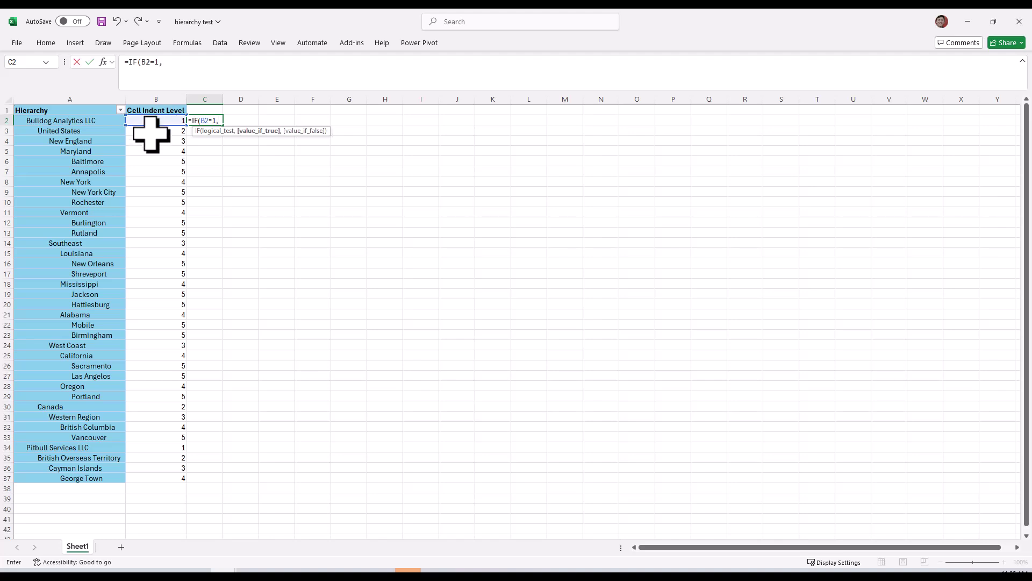
{"action": "left_click", "coordinate": [81, 121]}
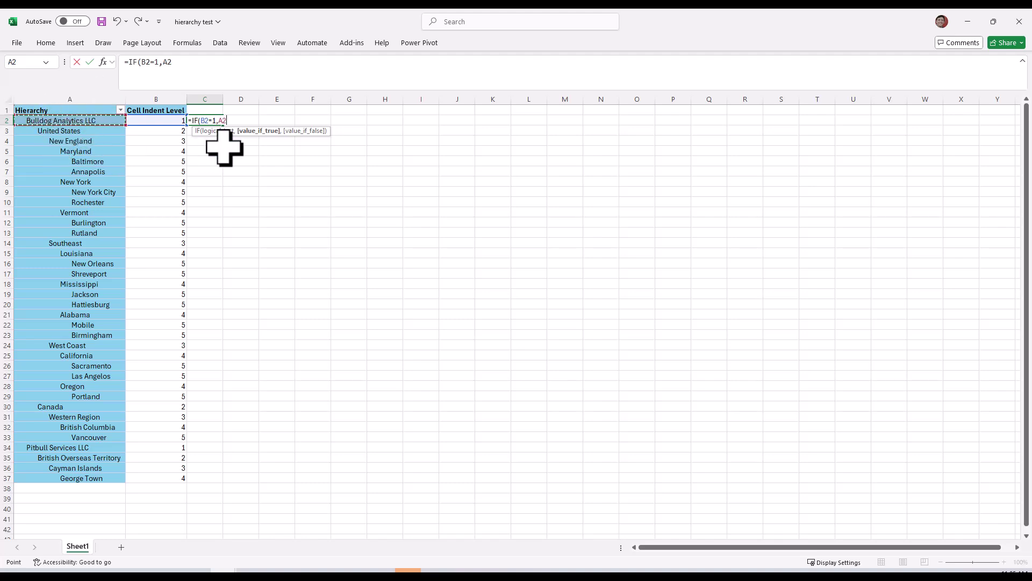
{"action": "type", "text": ","}
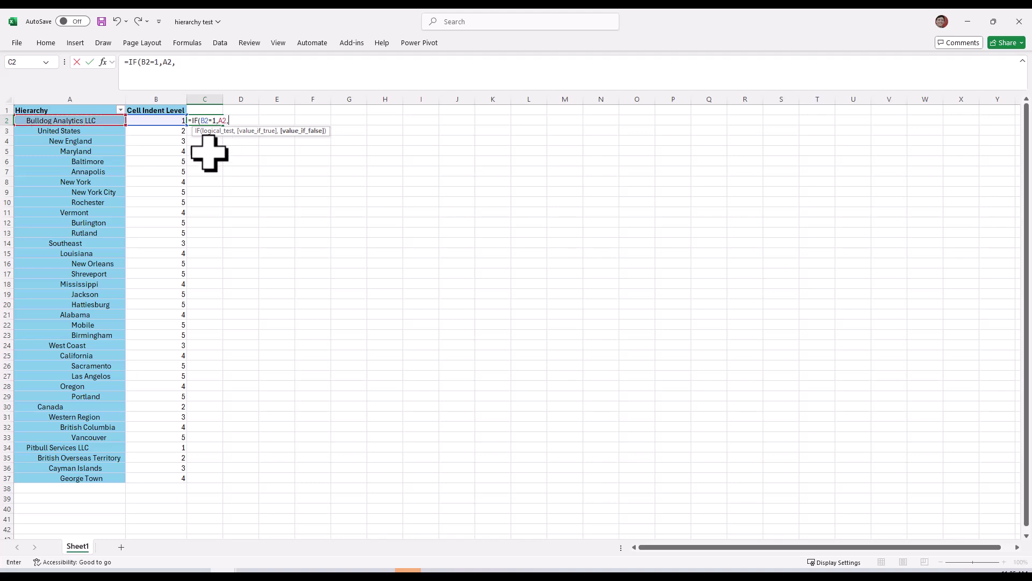
{"action": "left_click", "coordinate": [205, 109]}
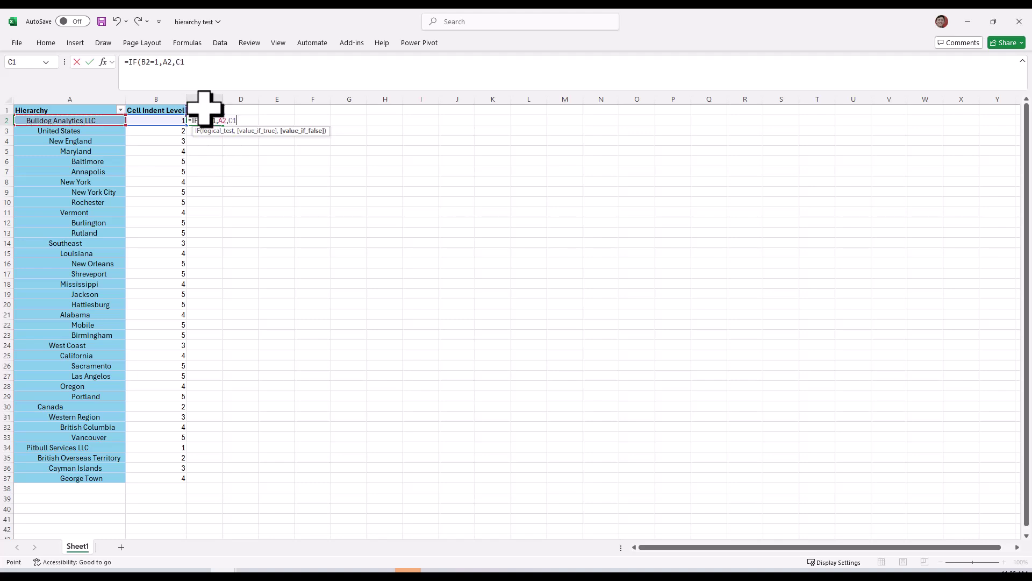
{"action": "left_click", "coordinate": [149, 63]}
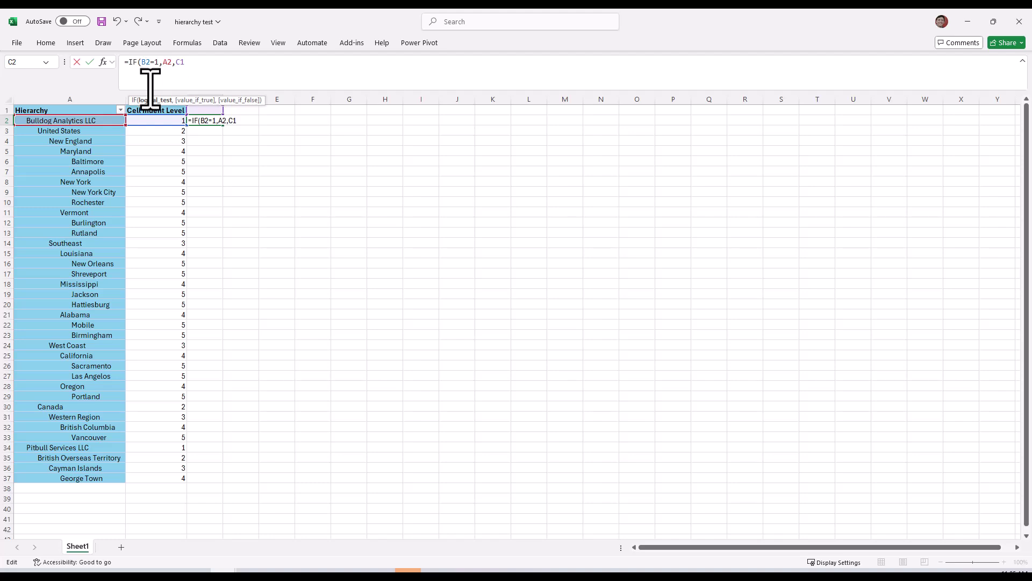
{"action": "key", "text": "F4"}
{"action": "key", "text": "F4"}
{"action": "key", "text": "F4"}
{"action": "left_click", "coordinate": [170, 63]}
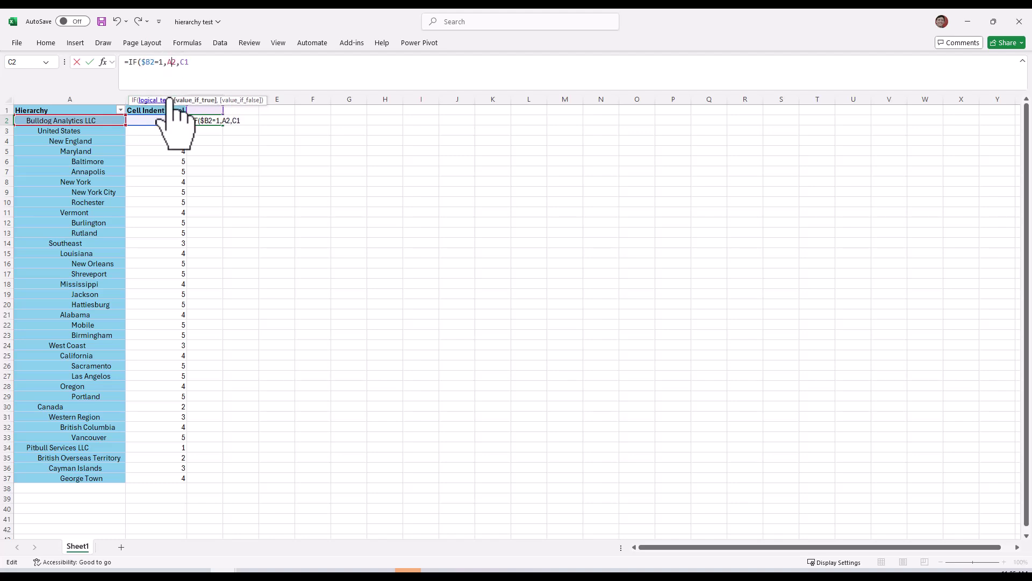
{"action": "key", "text": "F4"}
{"action": "key", "text": "F4"}
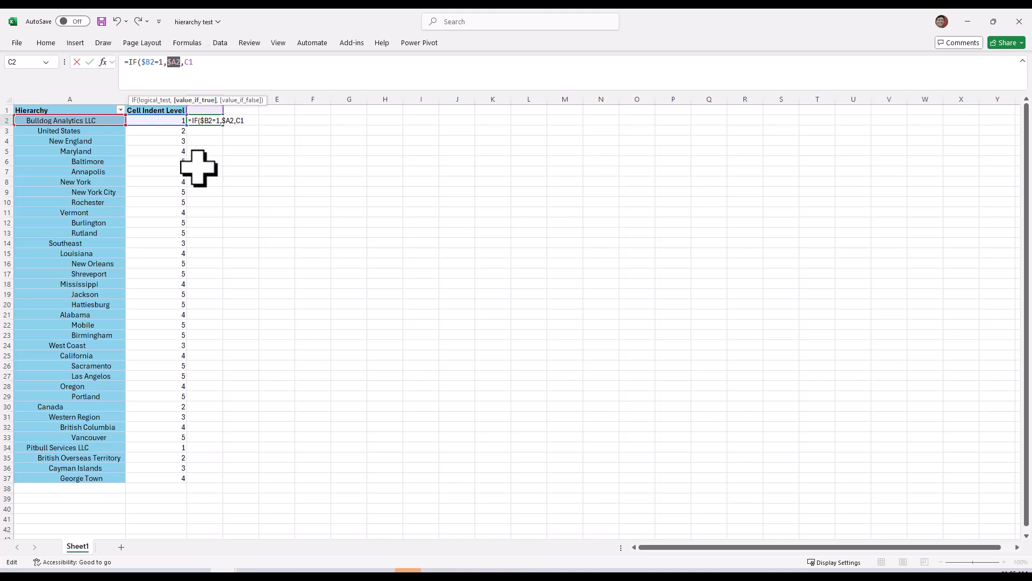
{"action": "key", "text": "Return"}
- Fill the C2 formula down to row 37 and auto-fit column C
{"action": "left_click", "coordinate": [215, 118]}
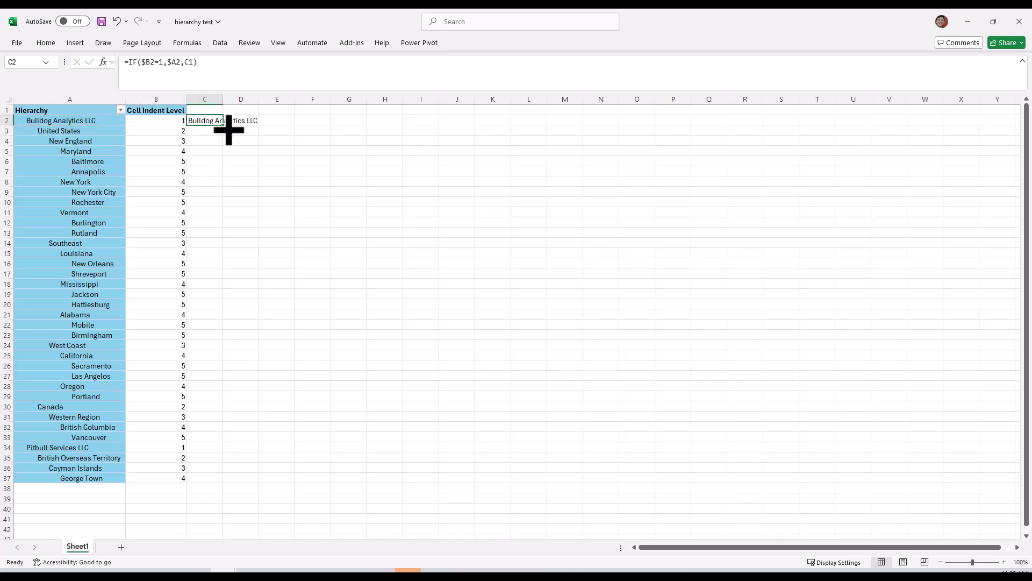
{"action": "double_click", "coordinate": [229, 129]}
{"action": "double_click", "coordinate": [224, 99]}
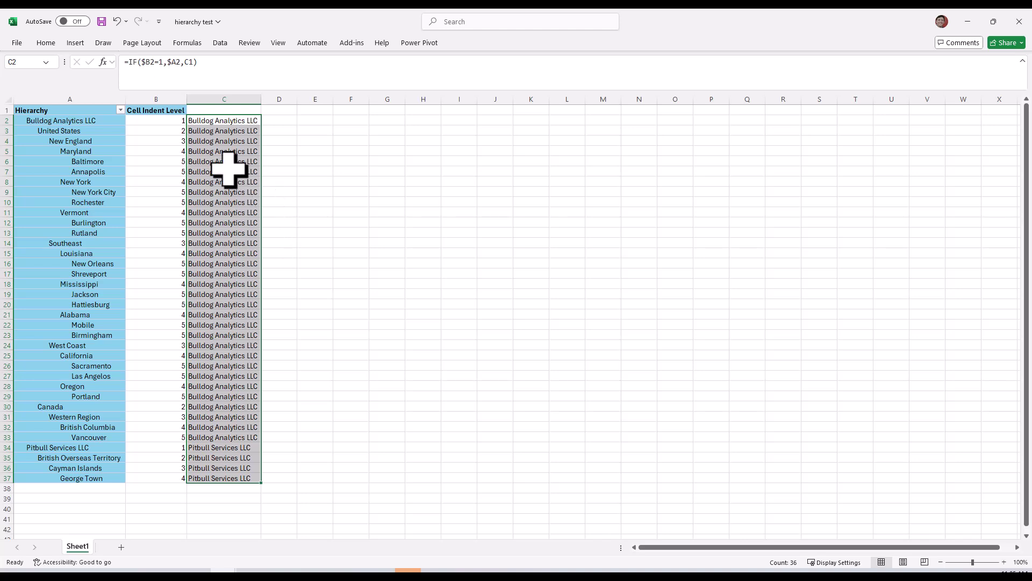
- Compare columns B and C and inspect the C3 and C34 formulas
{"action": "left_click_drag", "start_coordinate": [207, 131], "coordinate": [222, 430]}
{"action": "left_click_drag", "start_coordinate": [166, 134], "coordinate": [173, 437]}
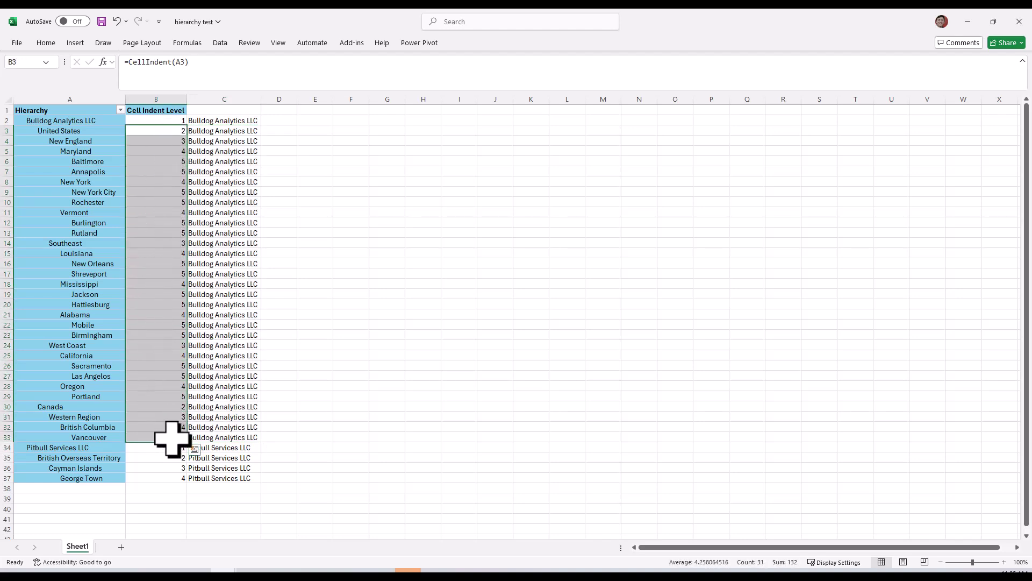
{"action": "left_click", "coordinate": [214, 130]}
{"action": "left_click", "coordinate": [213, 62]}
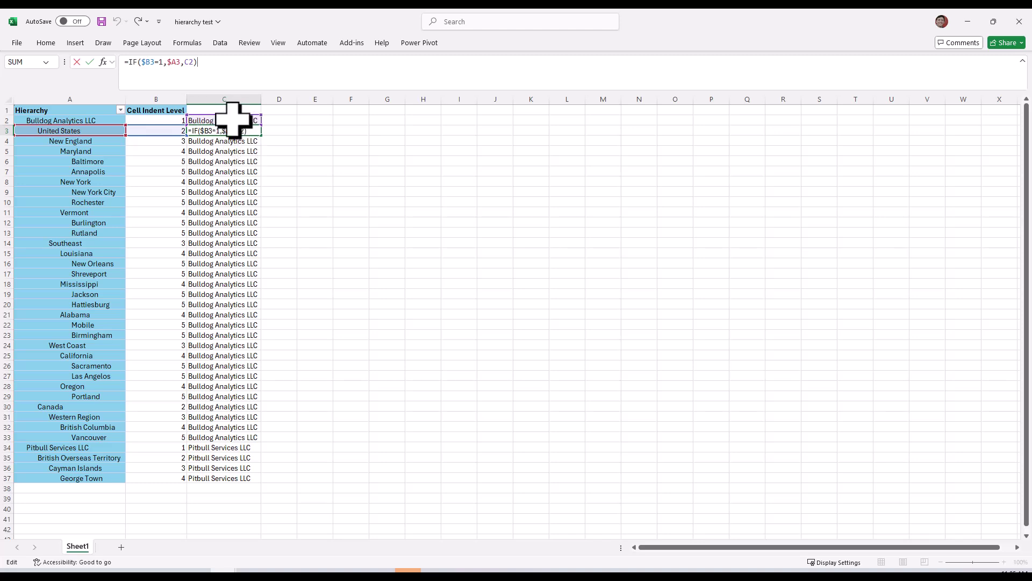
{"action": "key", "text": "Return"}
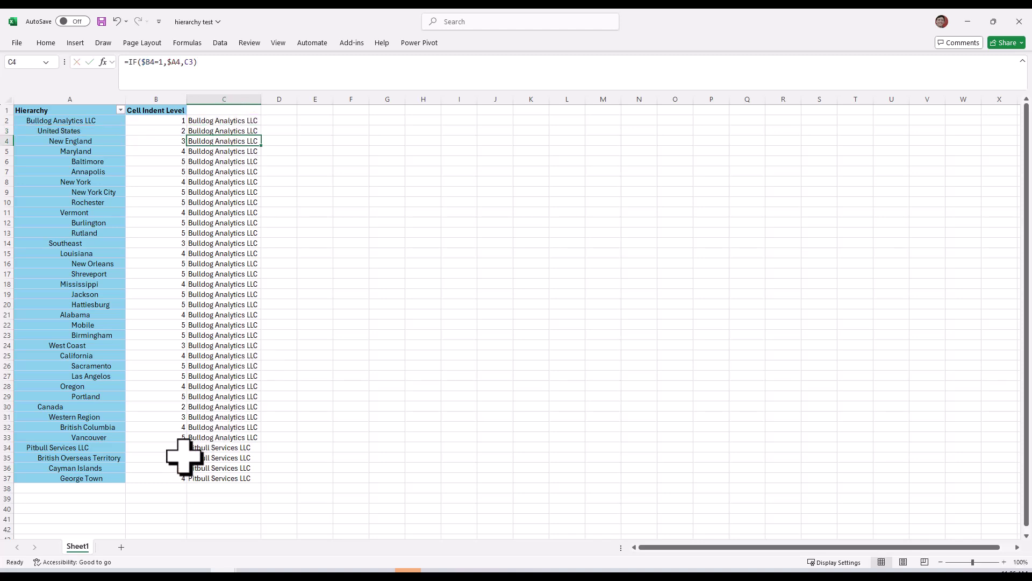
{"action": "left_click", "coordinate": [198, 450]}
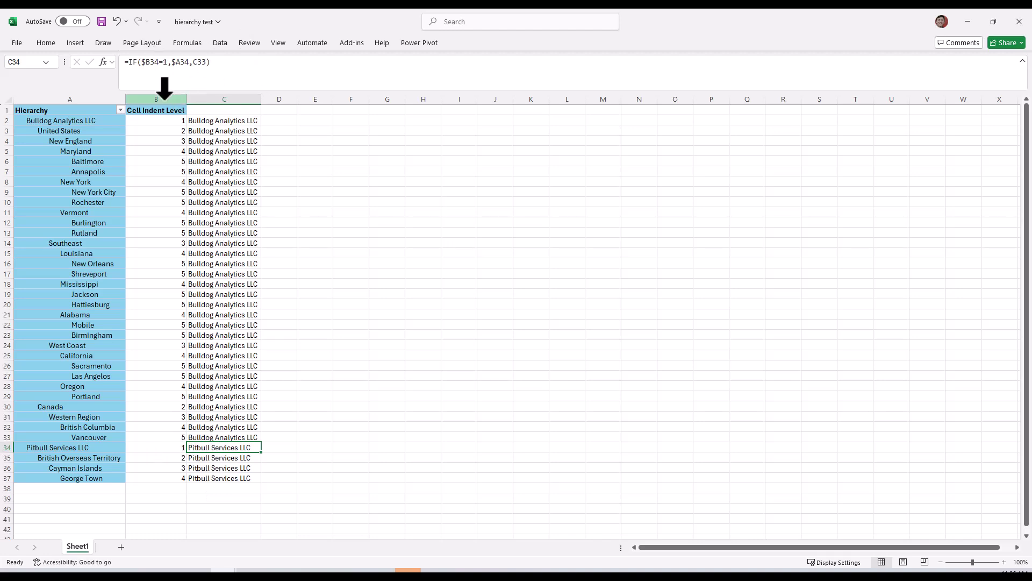
- Copy the A1 header into C1 and edit it to read Hierarchy Lvl 1
{"action": "left_click", "coordinate": [162, 110]}
{"action": "key", "text": "Left"}
{"action": "key", "text": "ctrl+c"}
{"action": "left_click", "coordinate": [240, 110]}
{"action": "key", "text": "ctrl+v"}
{"action": "left_click", "coordinate": [200, 80]}
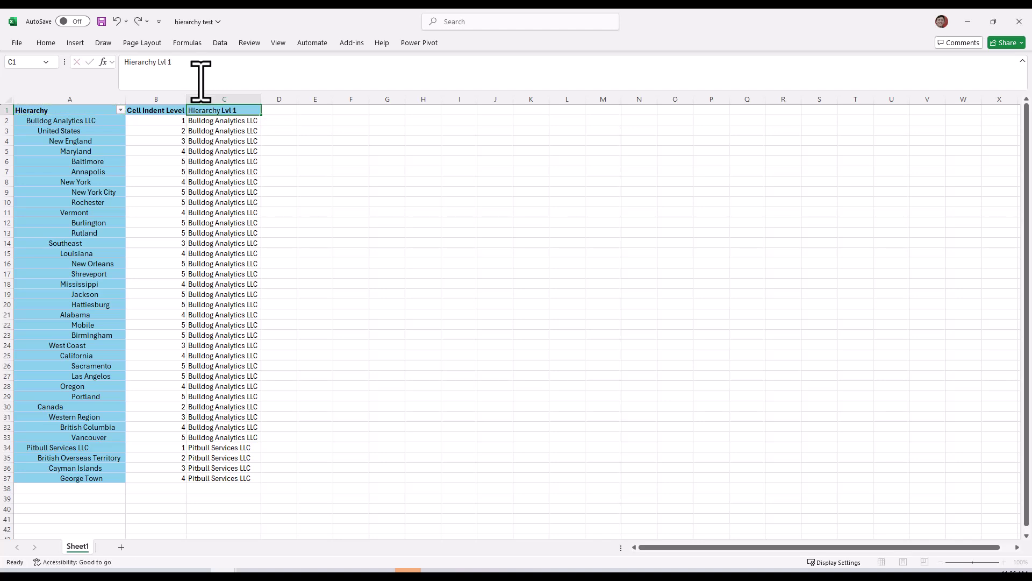
{"action": "key", "text": "Return"}
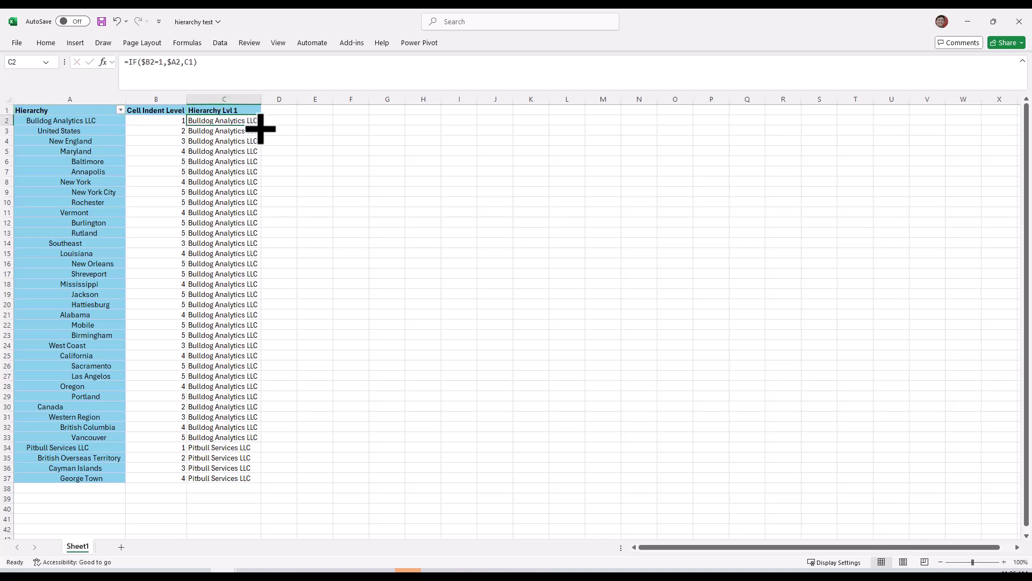
- Extend the formula into D2, change its condition to $B2=2, and fill down to row 37
{"action": "left_click_drag", "start_coordinate": [266, 130], "coordinate": [291, 124]}
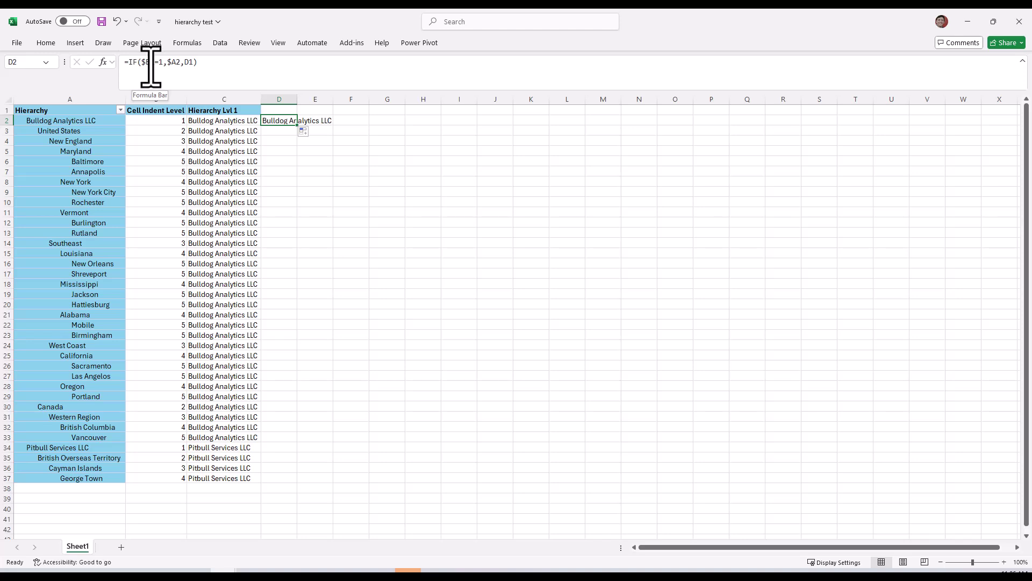
{"action": "left_click", "coordinate": [227, 71]}
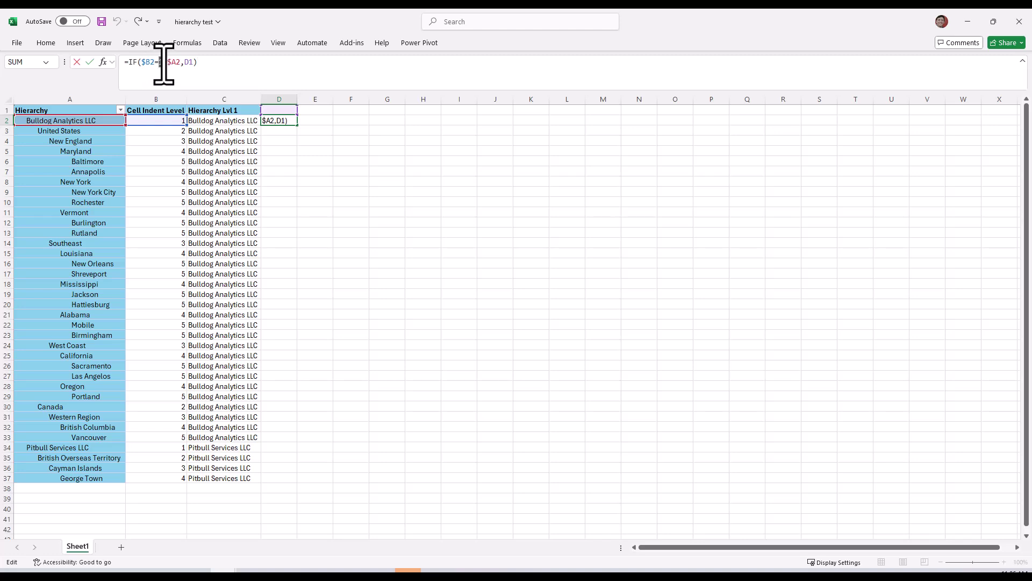
{"action": "double_click", "coordinate": [161, 63]}
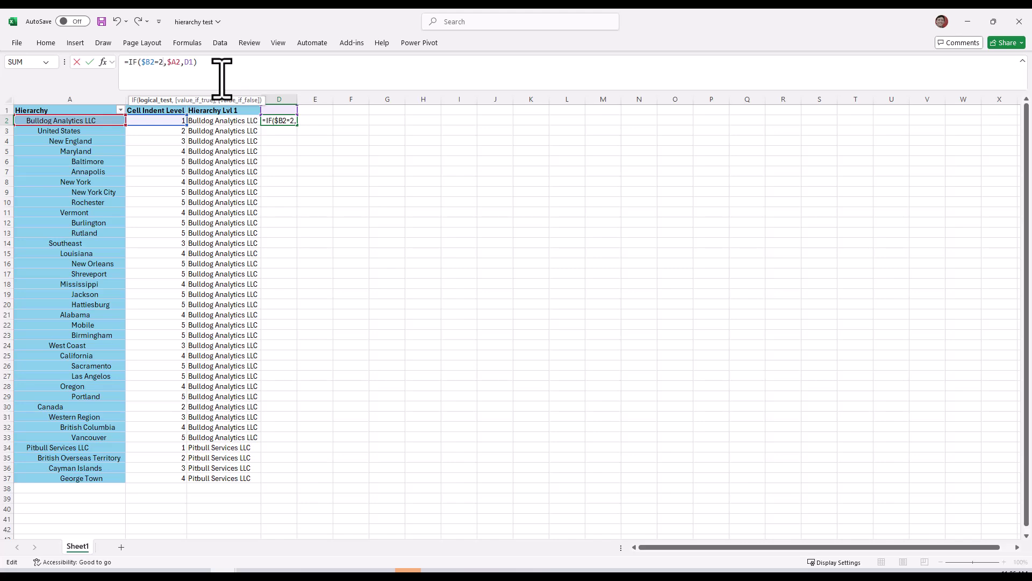
{"action": "key", "text": "ctrl+Return"}
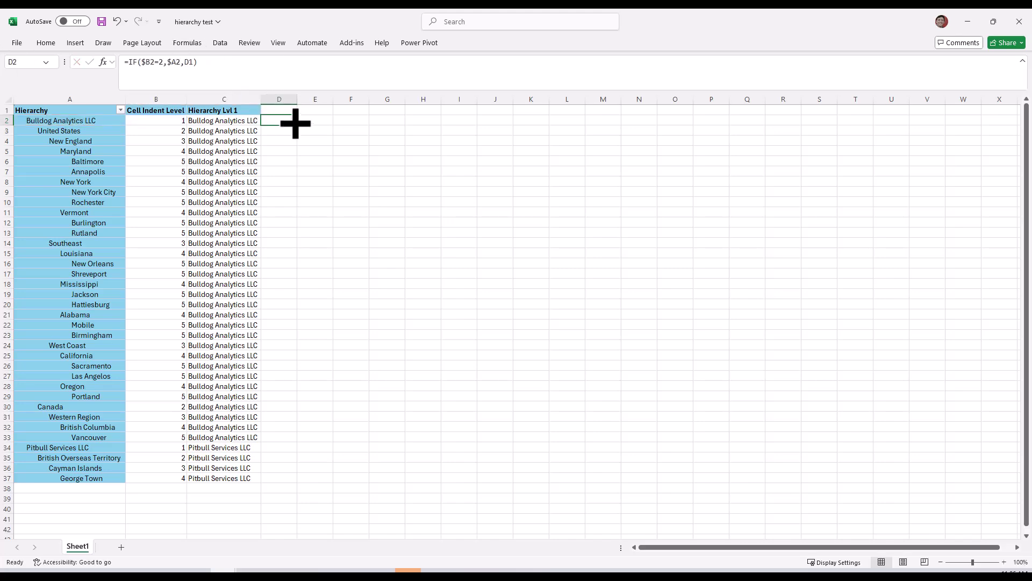
{"action": "double_click", "coordinate": [296, 125]}
- Copy the Hierarchy Lvl 1 header to D1, rename it Hierarchy Lvl 2, and auto-fit column D
{"action": "left_click", "coordinate": [225, 99]}
{"action": "left_click", "coordinate": [231, 111]}
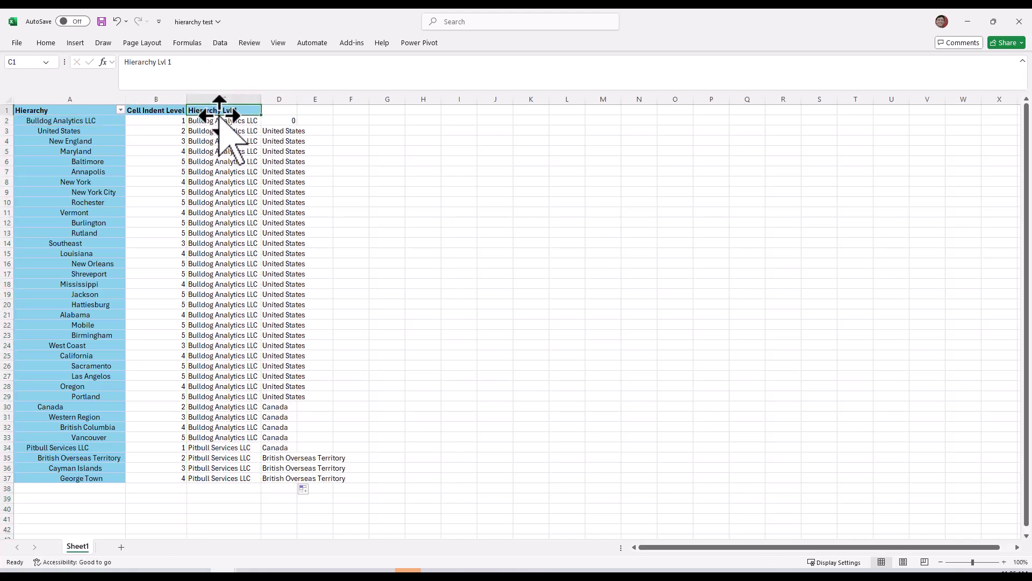
{"action": "key", "text": "ctrl+c"}
{"action": "left_click", "coordinate": [279, 110]}
{"action": "key", "text": "ctrl+v"}
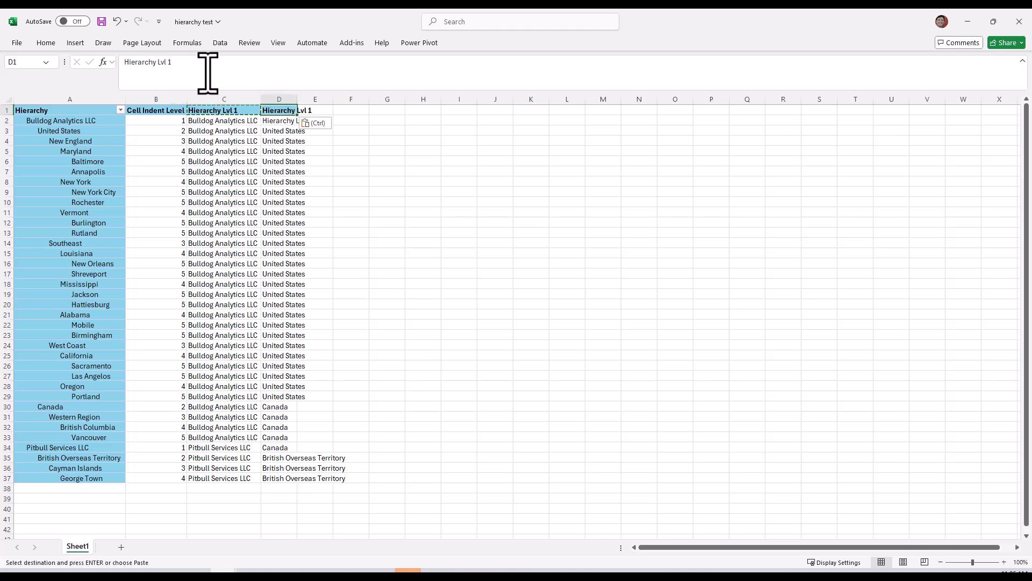
{"action": "left_click", "coordinate": [208, 73]}
{"action": "type", "text": "2"}
{"action": "key", "text": "Return"}
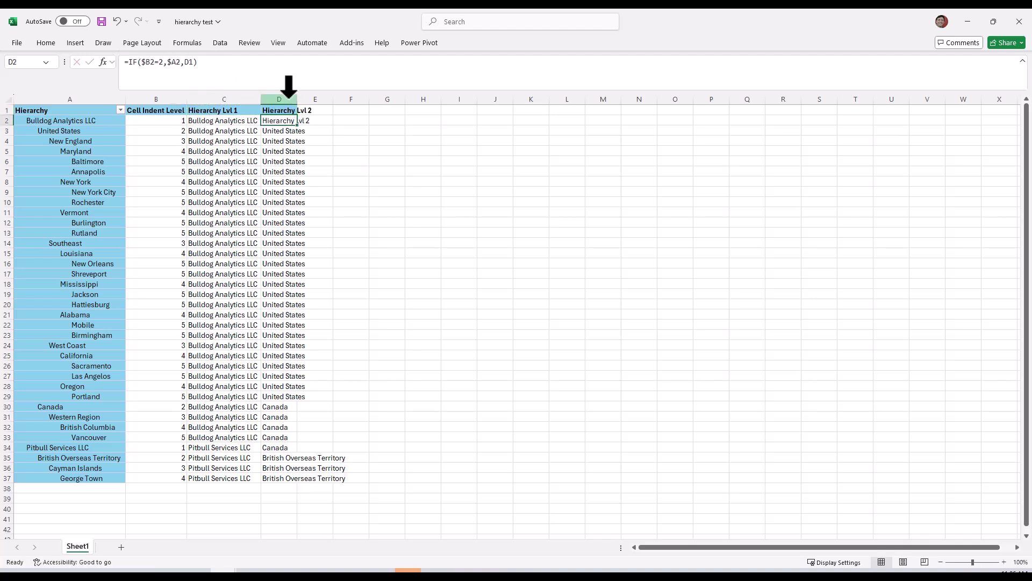
{"action": "double_click", "coordinate": [298, 99]}
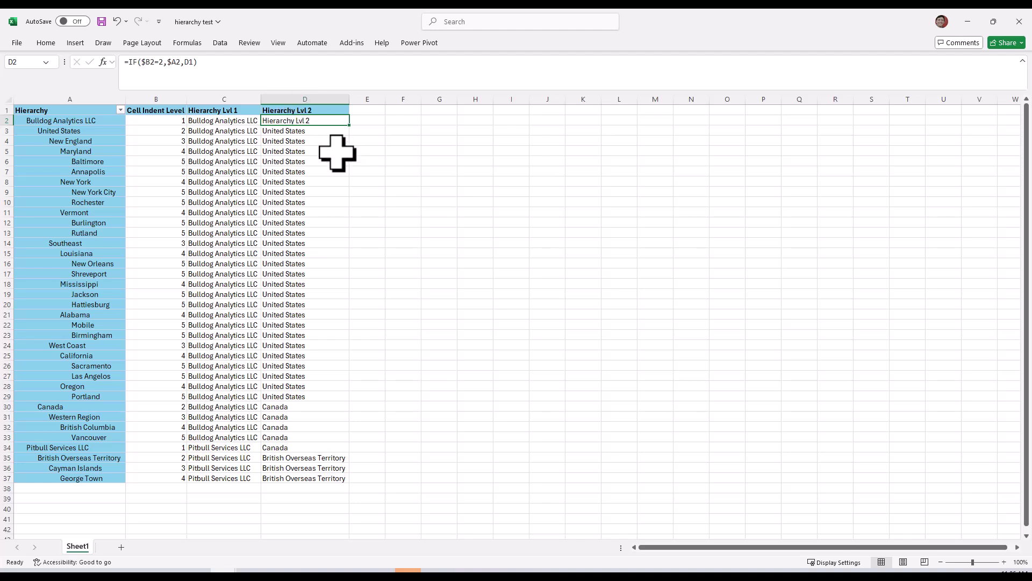
- Wrap D2's formula as =IF($B2<2,"",IF($B2=2,$A2,D1)) and accept Excel's suggested correction
{"action": "left_click", "coordinate": [242, 73]}
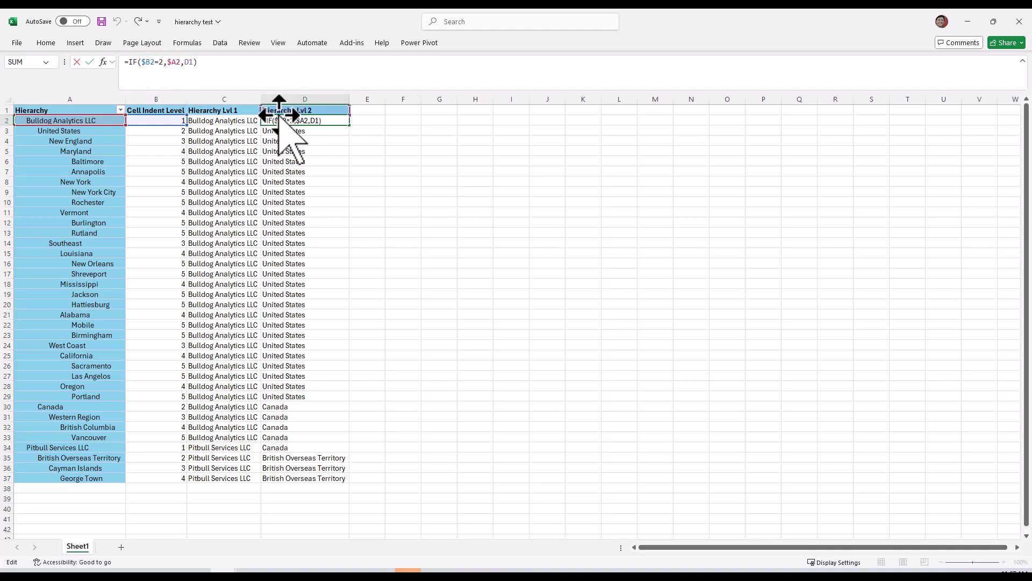
{"action": "left_click", "coordinate": [132, 64]}
{"action": "type", "text": "IF("}
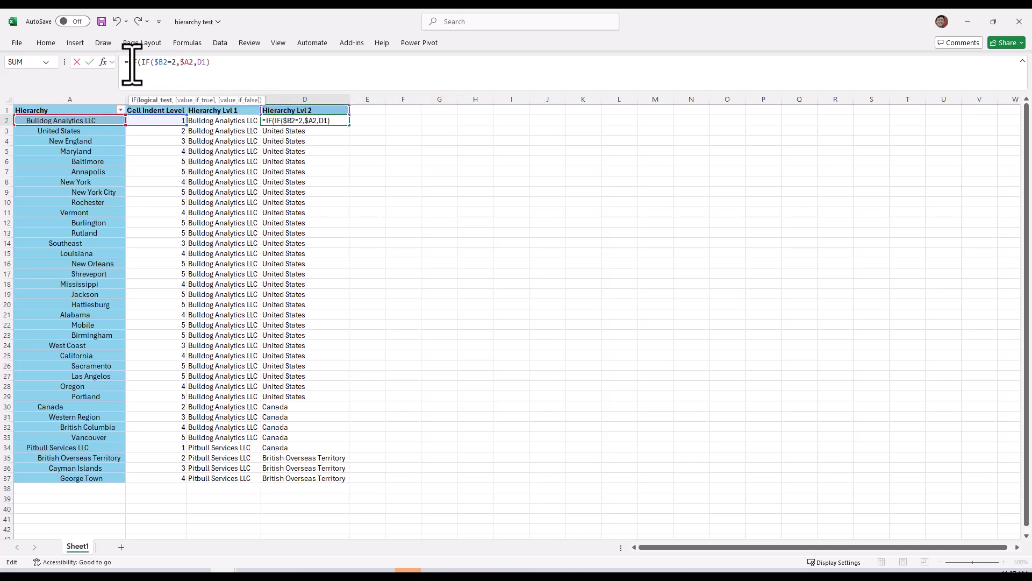
{"action": "type", "text": "$B2<"}
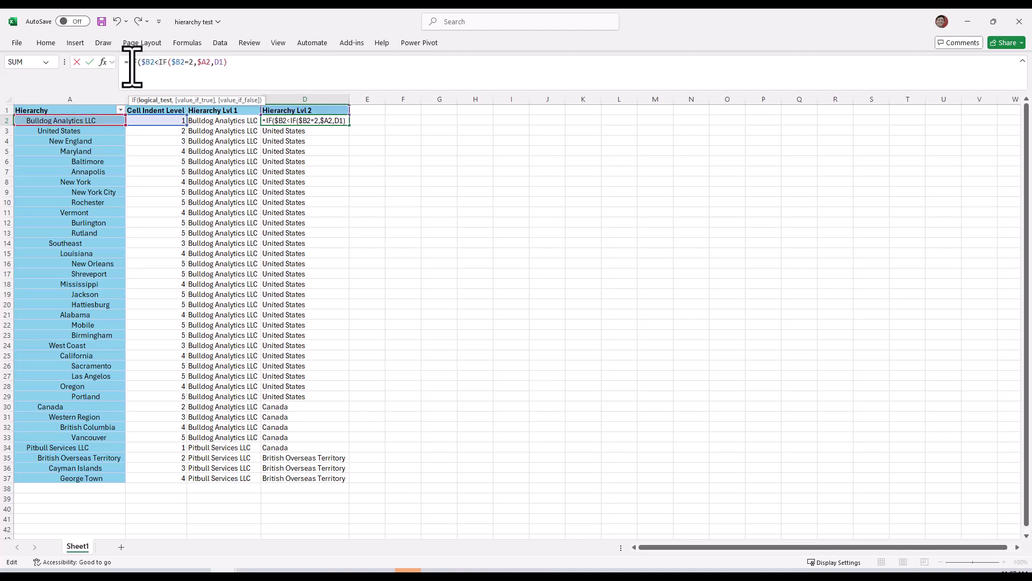
{"action": "type", "text": "2"}
{"action": "type", "text": ",\""}
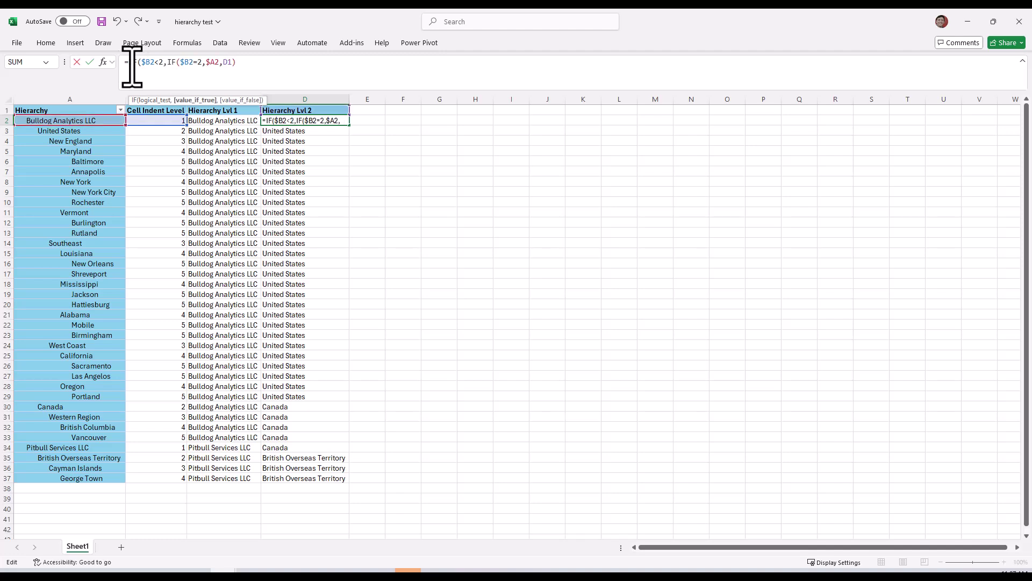
{"action": "type", "text": "\","}
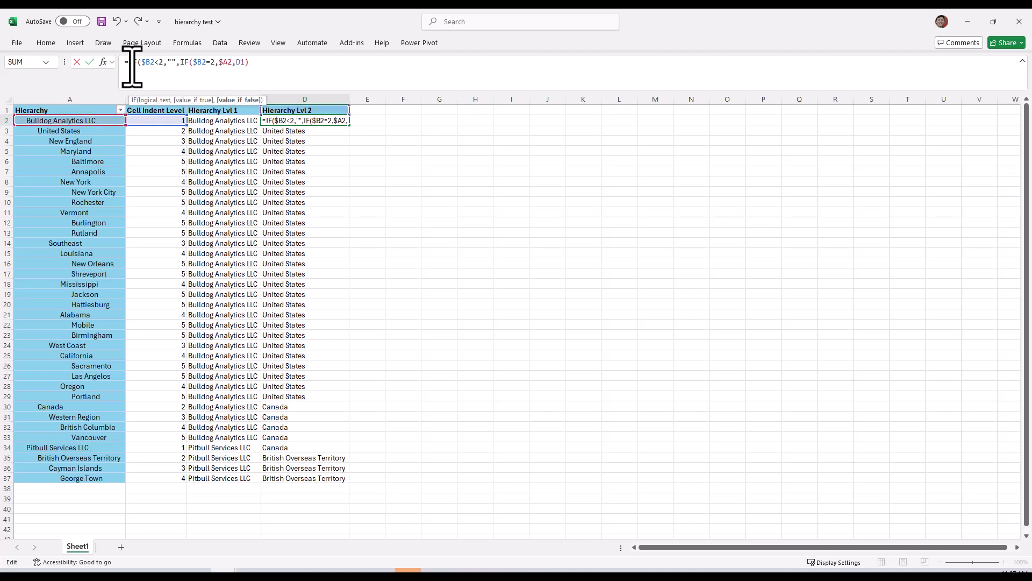
{"action": "key", "text": "Return"}
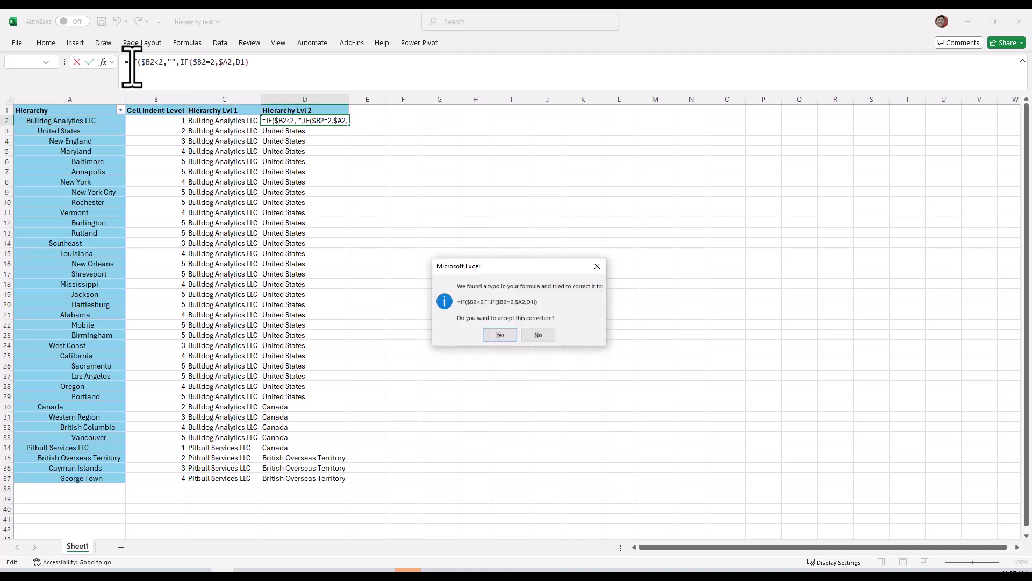
{"action": "key", "text": "Return"}
- Fill the corrected formula down to D37 and verify that row 34 stays blank
{"action": "left_click", "coordinate": [341, 120]}
{"action": "double_click", "coordinate": [350, 125]}
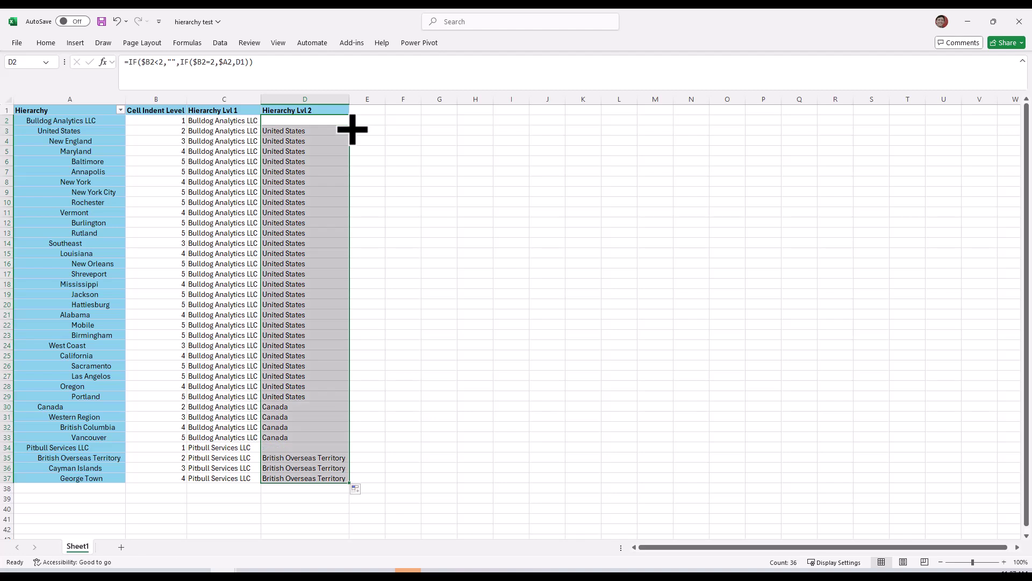
{"action": "left_click", "coordinate": [281, 449]}
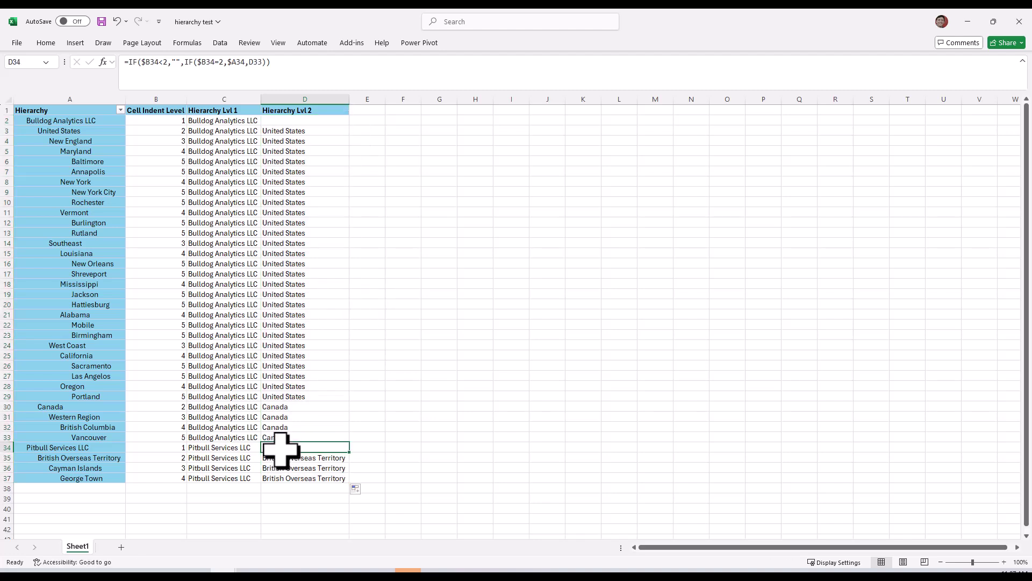
{"action": "left_click", "coordinate": [8, 447]}
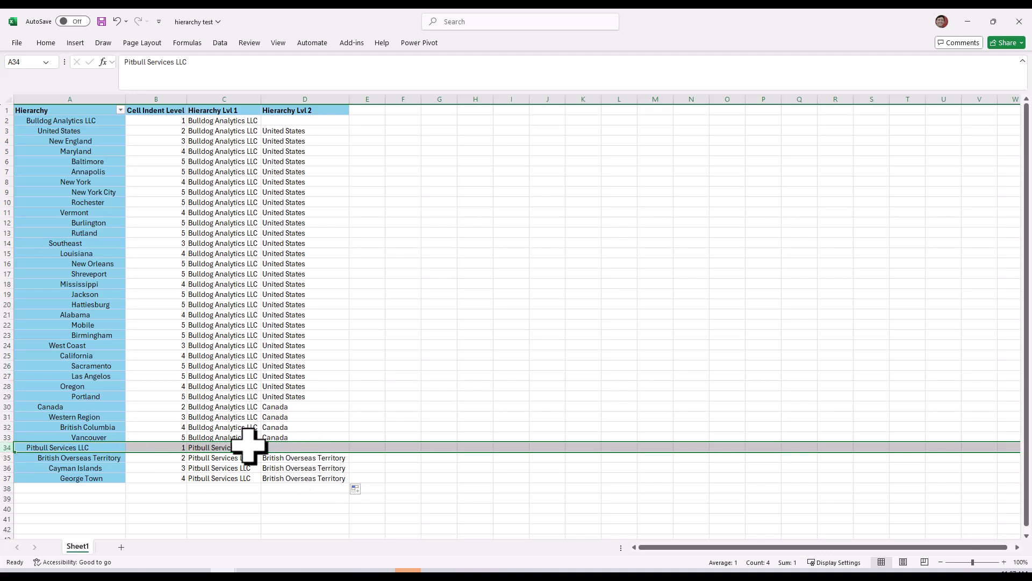
{"action": "left_click", "coordinate": [285, 447]}
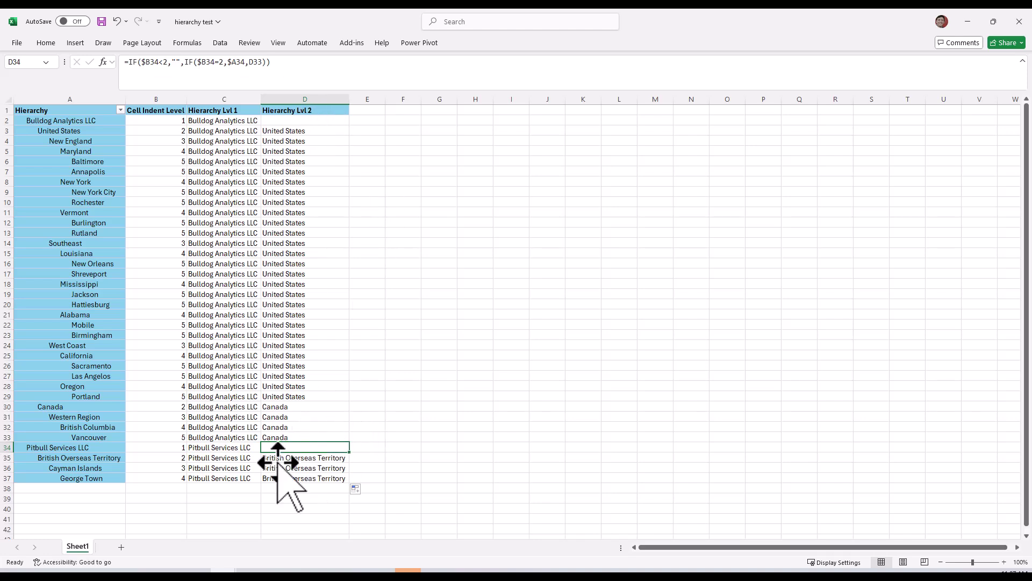
{"action": "left_click", "coordinate": [336, 108]}
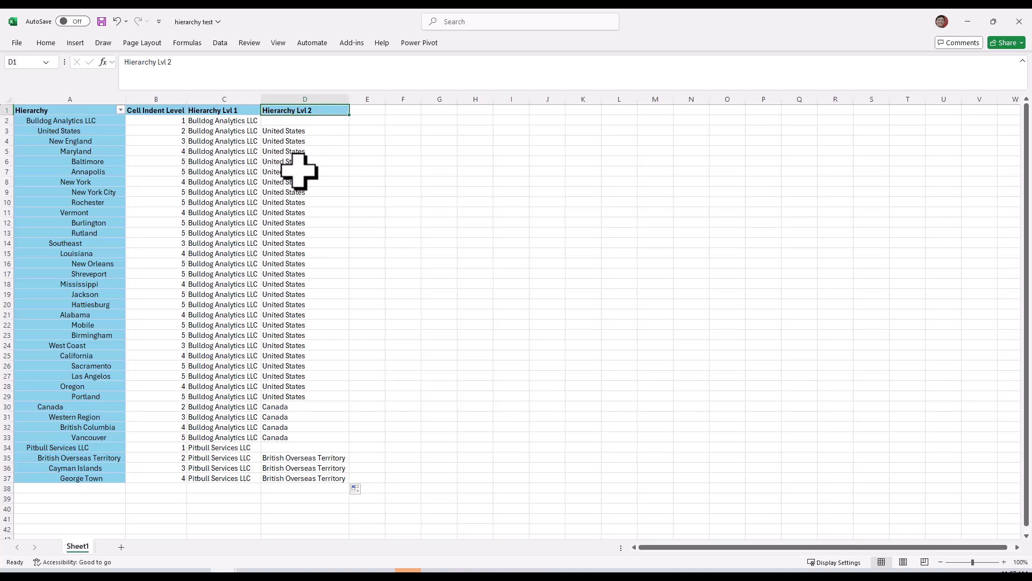
- Paste copies of the Hierarchy Lvl 2 header into E1, F1 and G1
{"action": "key", "text": "ctrl+c"}
{"action": "left_click", "coordinate": [375, 109]}
{"action": "key", "text": "ctrl+v"}
{"action": "left_click", "coordinate": [408, 113]}
{"action": "key", "text": "ctrl+v"}
{"action": "left_click", "coordinate": [438, 110]}
{"action": "key", "text": "ctrl+v"}
{"action": "left_click", "coordinate": [379, 109]}
- Rename the new headers Hierarchy Lvl 3, 4 and 5 and widen columns E to G
{"action": "key", "text": "F2"}
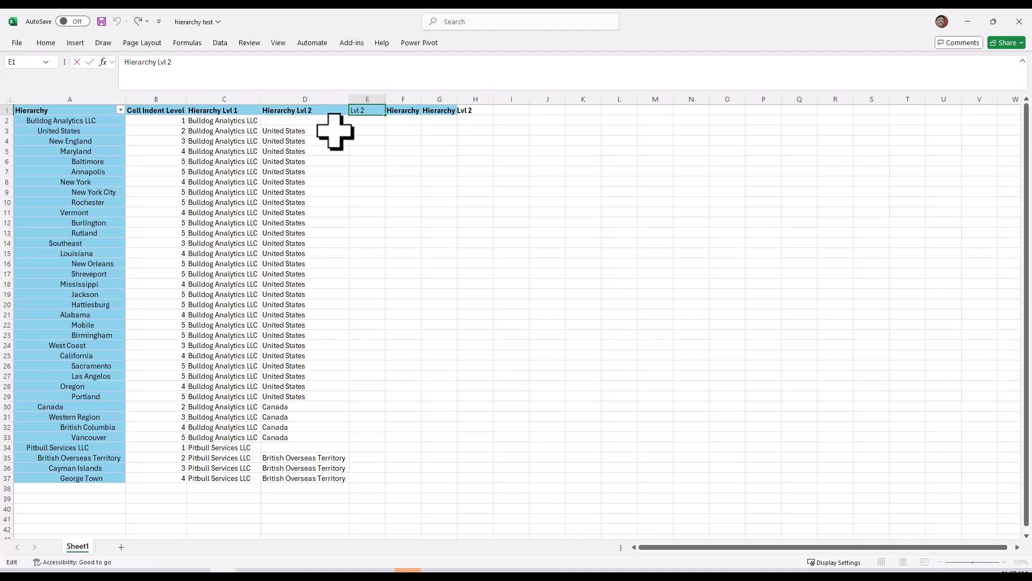
{"action": "key", "text": "Right"}
{"action": "left_click", "coordinate": [268, 81]}
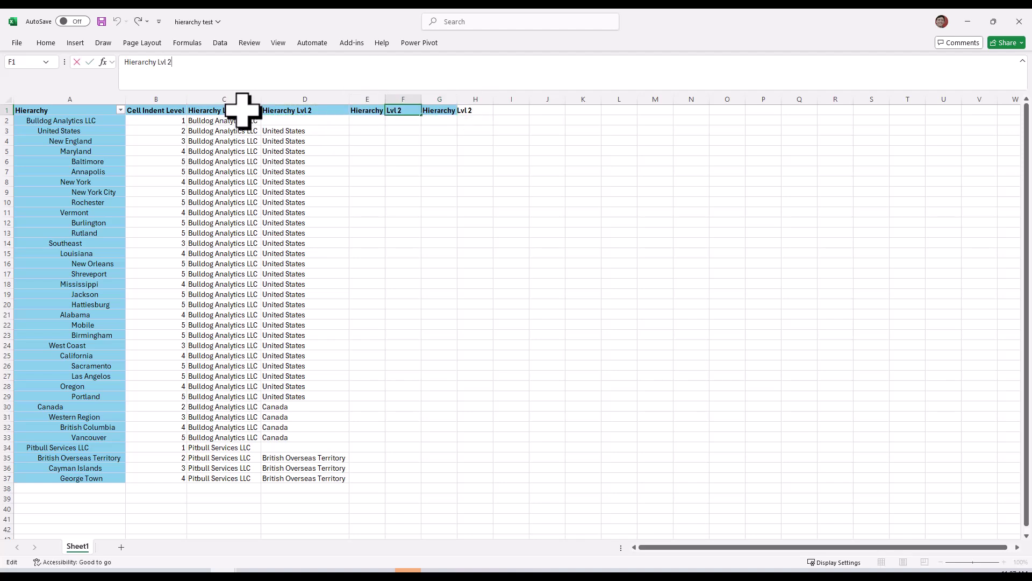
{"action": "key", "text": "Tab"}
{"action": "left_click", "coordinate": [249, 81]}
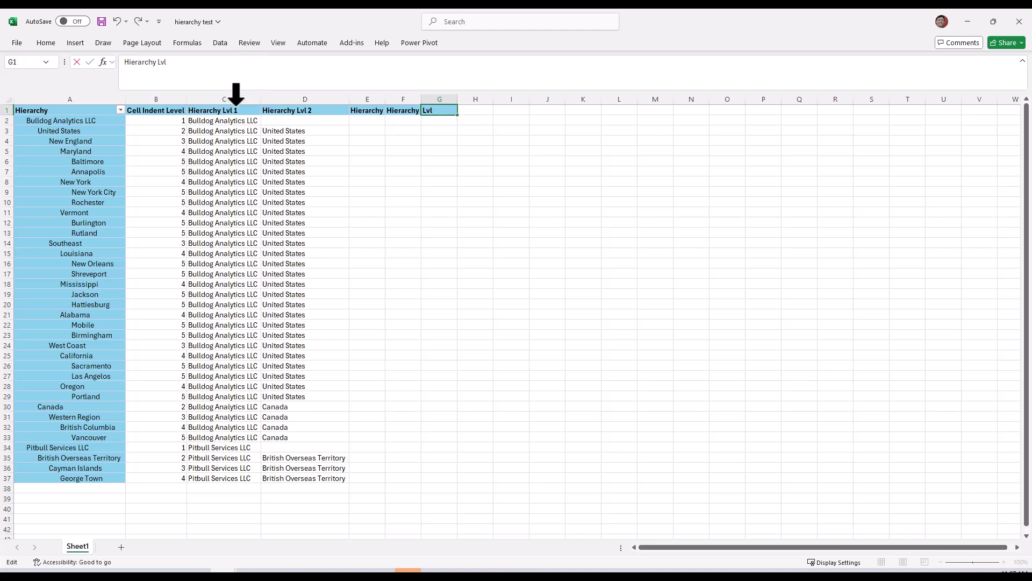
{"action": "type", "text": "5"}
{"action": "key", "text": "Return"}
{"action": "left_click_drag", "start_coordinate": [371, 99], "coordinate": [432, 97]}
{"action": "left_click", "coordinate": [303, 119]}
- Copy D2's formula across E2:G2 and change E2's level threshold to 3
{"action": "left_click_drag", "start_coordinate": [350, 129], "coordinate": [562, 127]}
{"action": "left_click", "coordinate": [396, 122]}
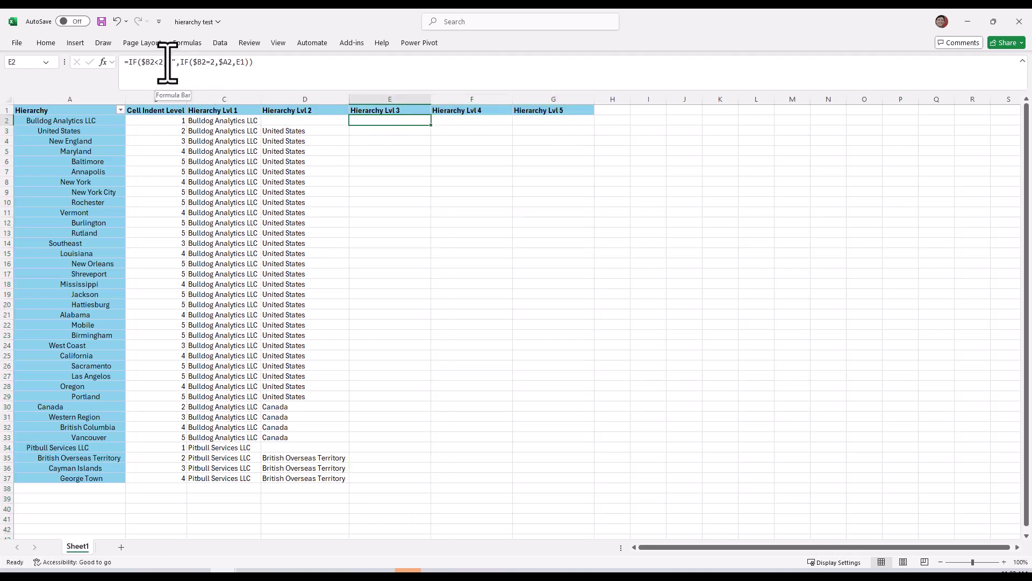
{"action": "left_click", "coordinate": [167, 62]}
{"action": "key", "text": "BackSpace"}
{"action": "type", "text": "3"}
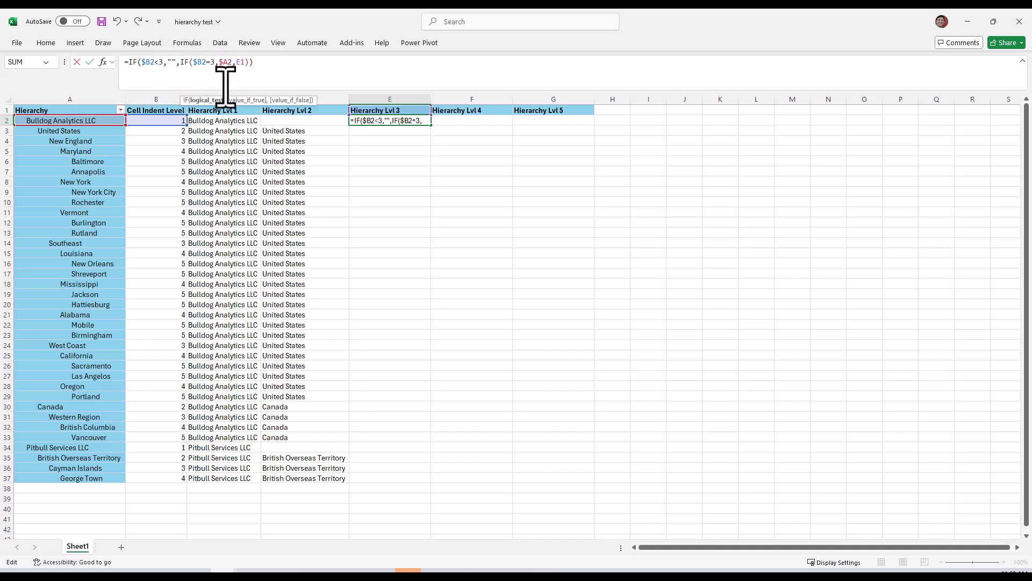
{"action": "key", "text": "Tab"}
- Adjust the level thresholds in F2 and G2 to 4 and 5
{"action": "left_click", "coordinate": [166, 62]}
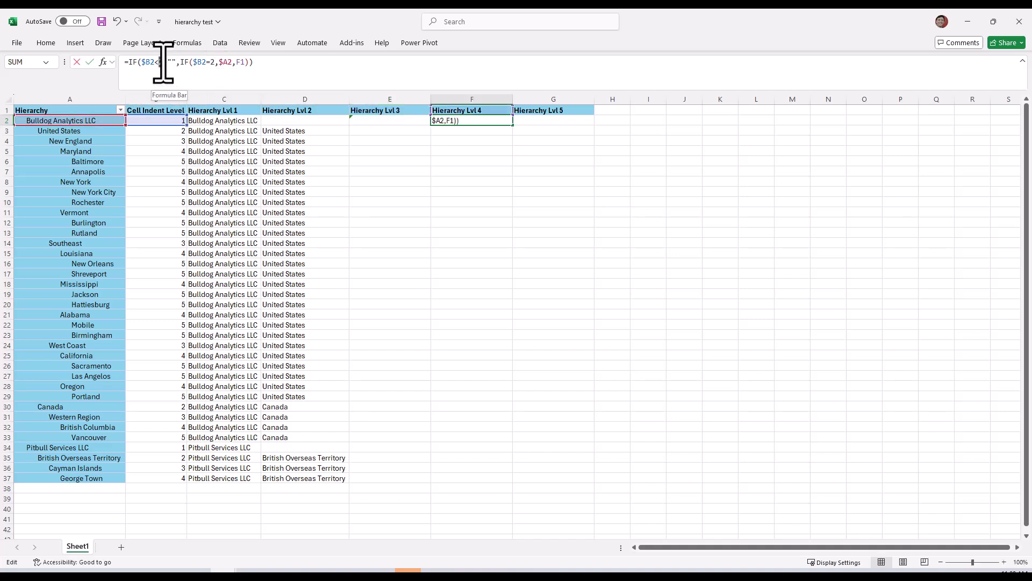
{"action": "key", "text": "BackSpace"}
{"action": "type", "text": "4"}
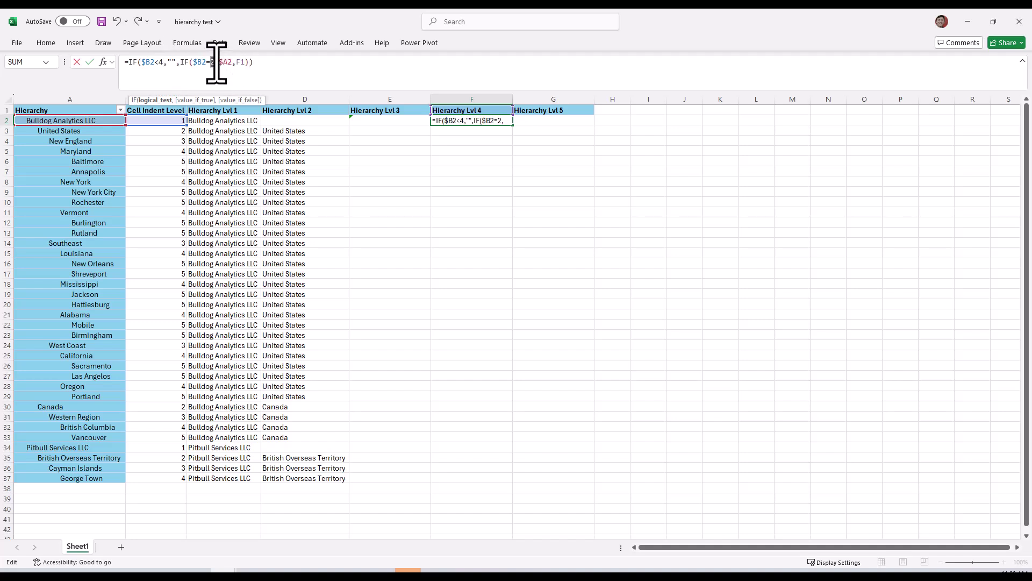
{"action": "type", "text": "4"}
{"action": "key", "text": "Tab"}
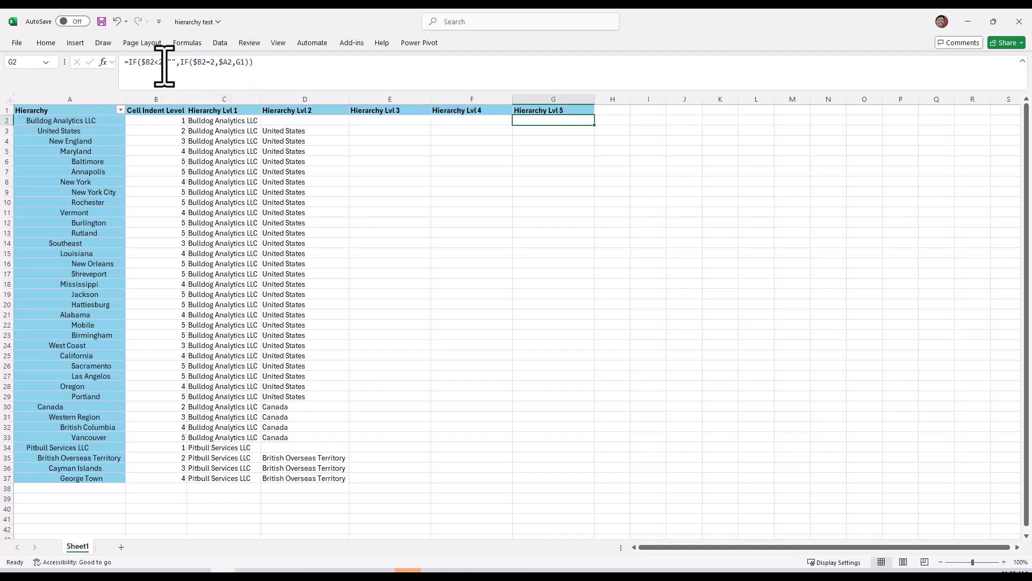
{"action": "left_click", "coordinate": [162, 63]}
{"action": "key", "text": "Escape"}
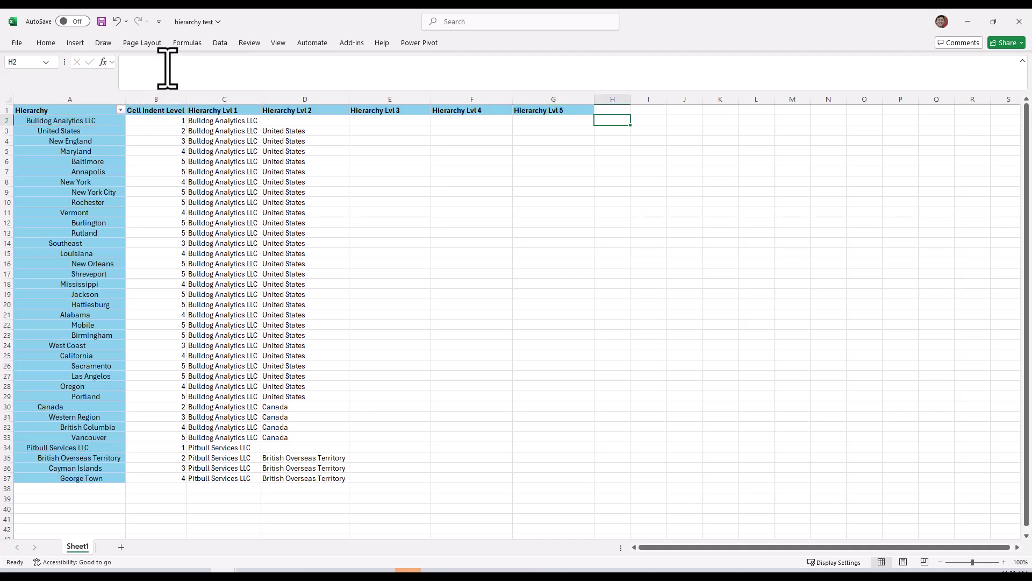
{"action": "left_click", "coordinate": [221, 63]}
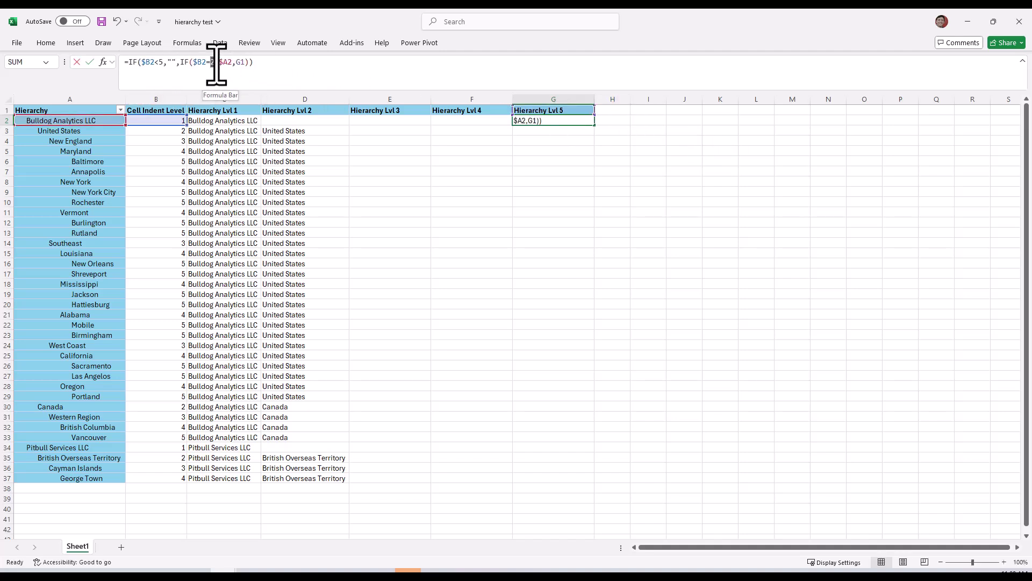
{"action": "key", "text": "Return"}
{"action": "left_click_drag", "start_coordinate": [385, 125], "coordinate": [592, 125]}
- Copy the E2:G2 level formulas down through row 37 with the fill handle
{"action": "double_click", "coordinate": [594, 125]}
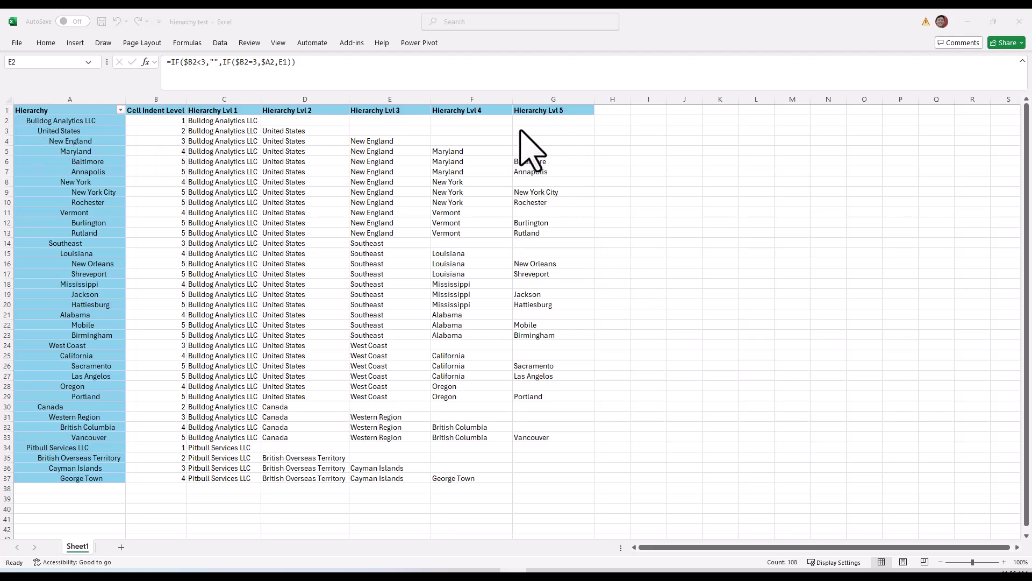
- Turn on filter dropdowns for the header row 1
{"action": "left_click", "coordinate": [4, 110]}
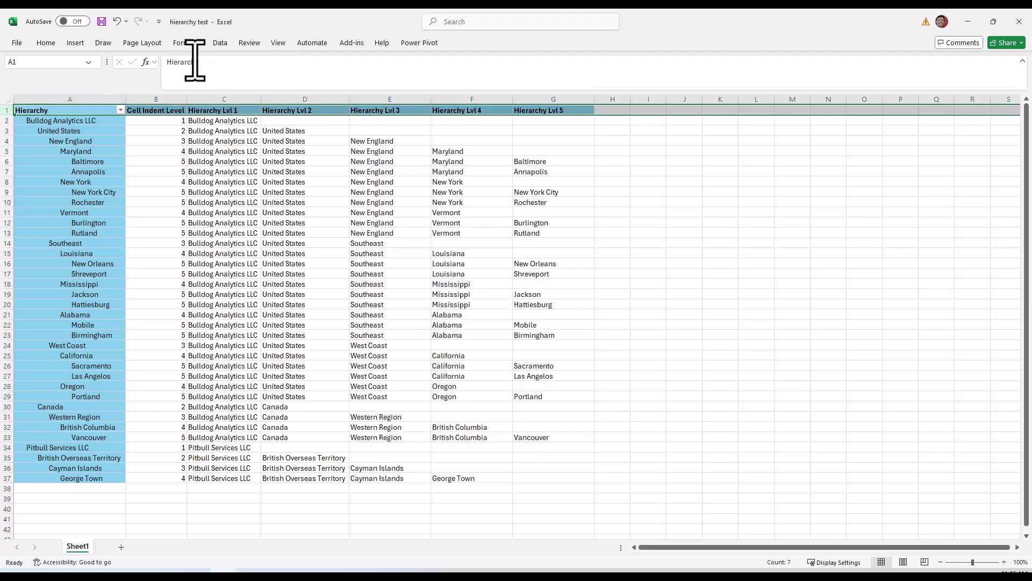
{"action": "left_click", "coordinate": [221, 43]}
{"action": "left_click", "coordinate": [506, 78]}
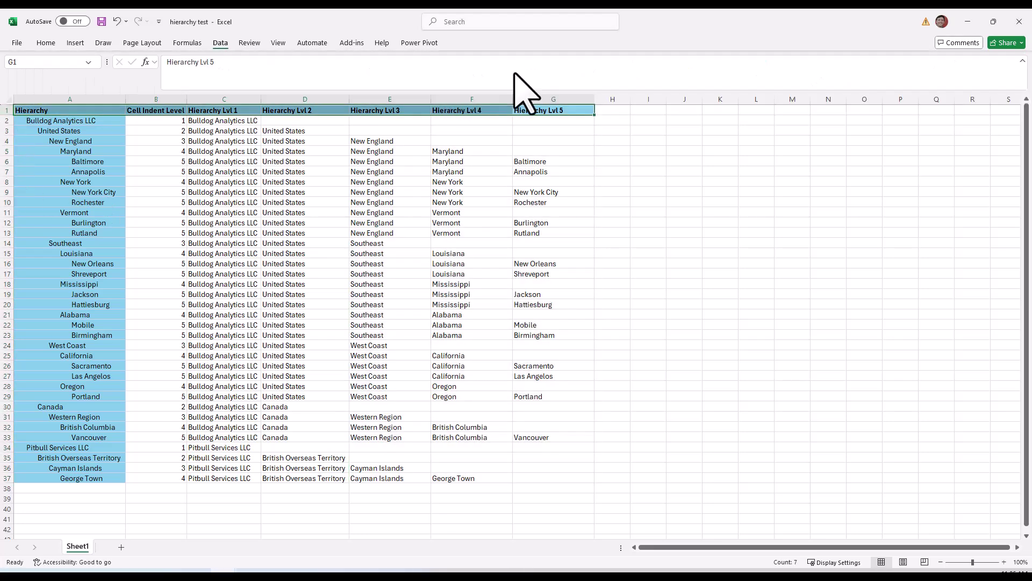
- Filter Hierarchy Lvl 5 to exclude (Blanks), then clear that filter to show all rows
{"action": "left_click", "coordinate": [589, 110]}
{"action": "scroll", "coordinate": [511, 317], "scroll_direction": "down", "scroll_amount": 3}
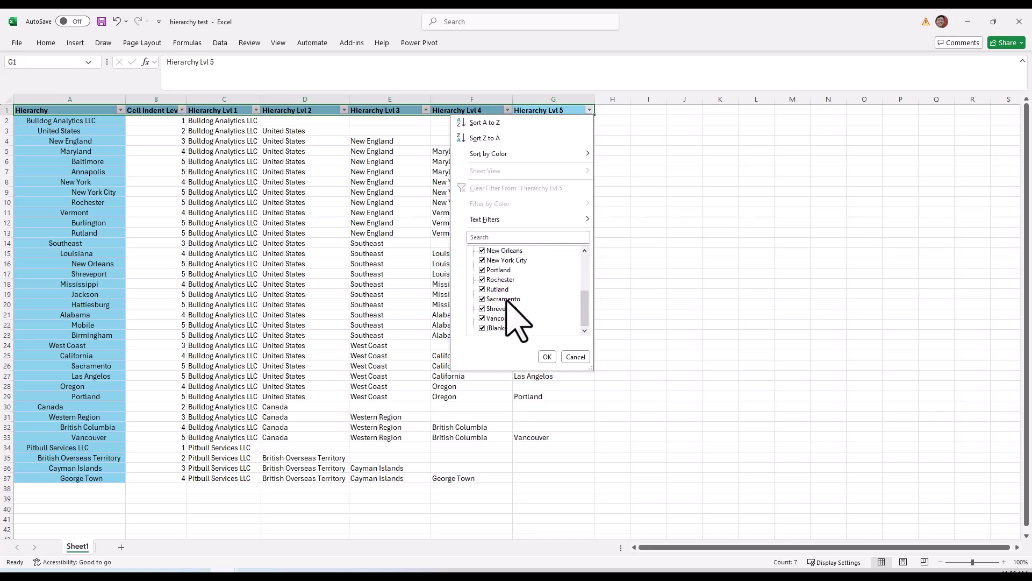
{"action": "left_click", "coordinate": [500, 328]}
{"action": "left_click", "coordinate": [547, 356]}
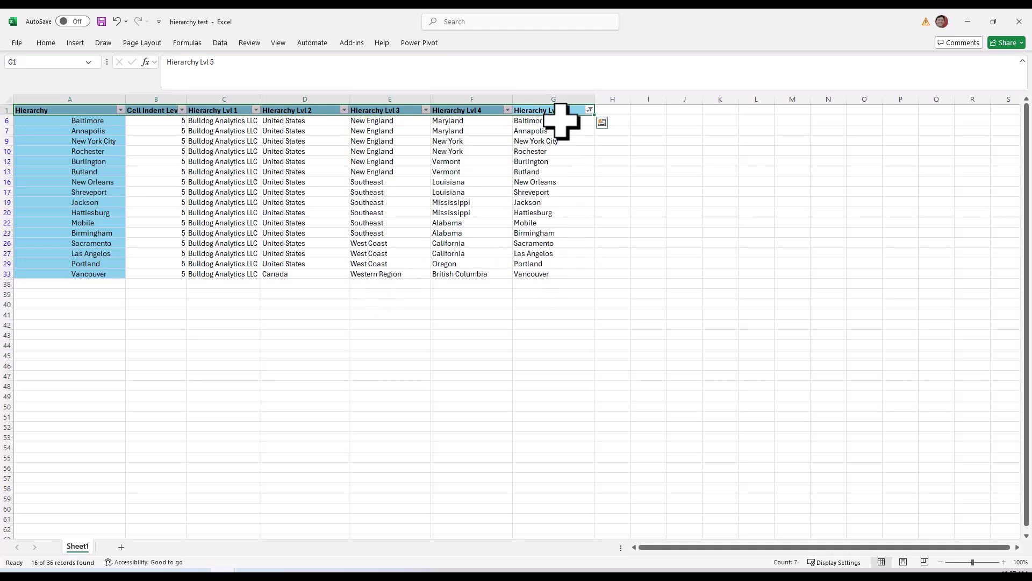
{"action": "left_click", "coordinate": [590, 110]}
{"action": "left_click", "coordinate": [490, 189]}
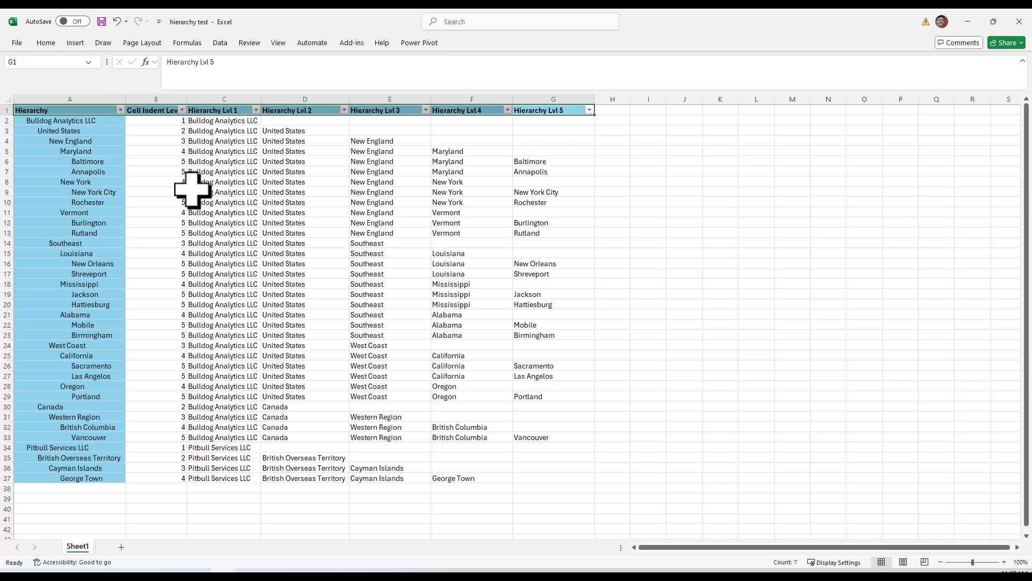
- Copy the Hierarchy cells A1:A37 into column I starting at I1
{"action": "left_click_drag", "start_coordinate": [78, 477], "coordinate": [69, 113]}
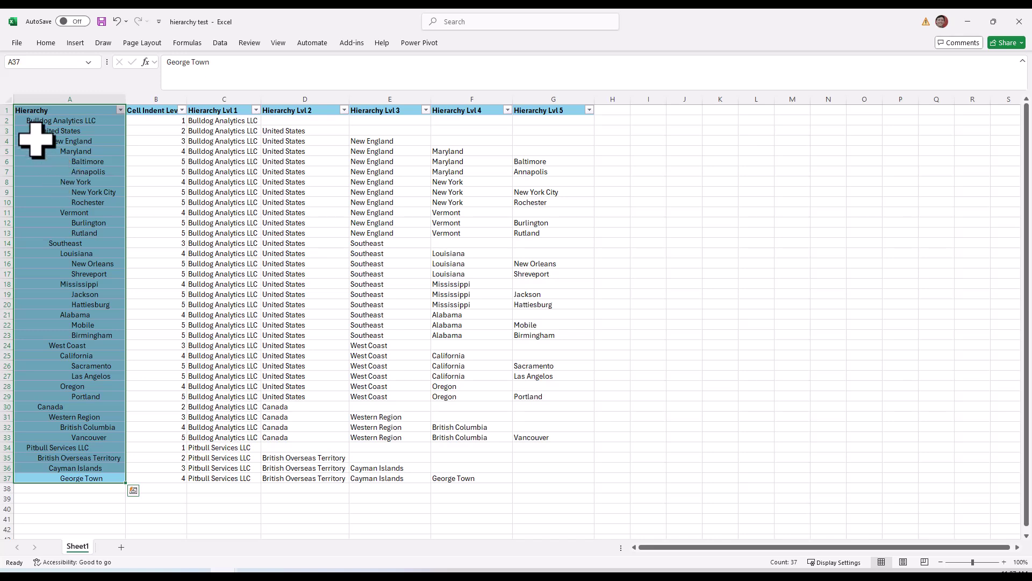
{"action": "key", "text": "ctrl+c"}
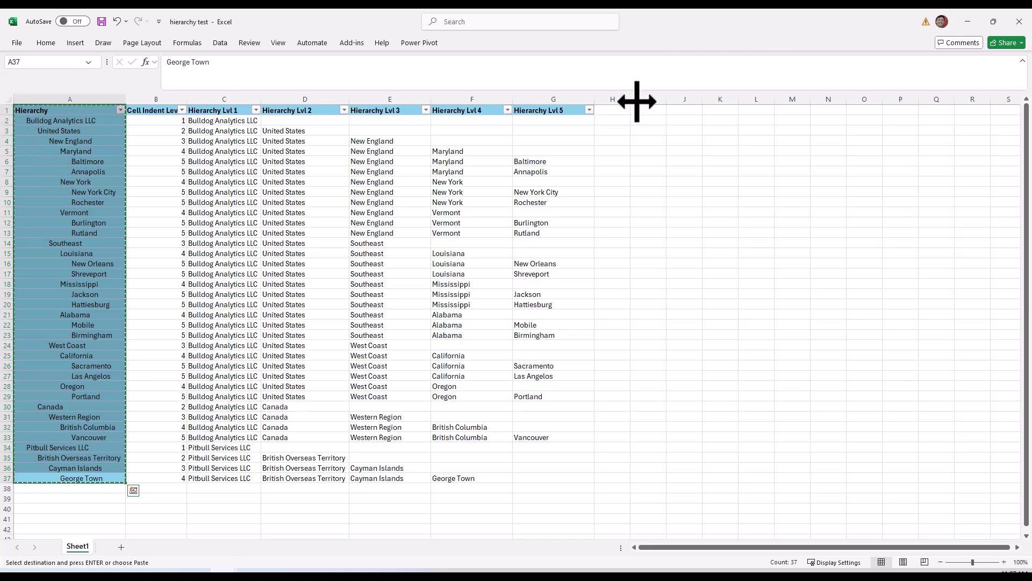
{"action": "left_click", "coordinate": [651, 113]}
{"action": "key", "text": "ctrl+v"}
{"action": "key", "text": "ctrl+w"}
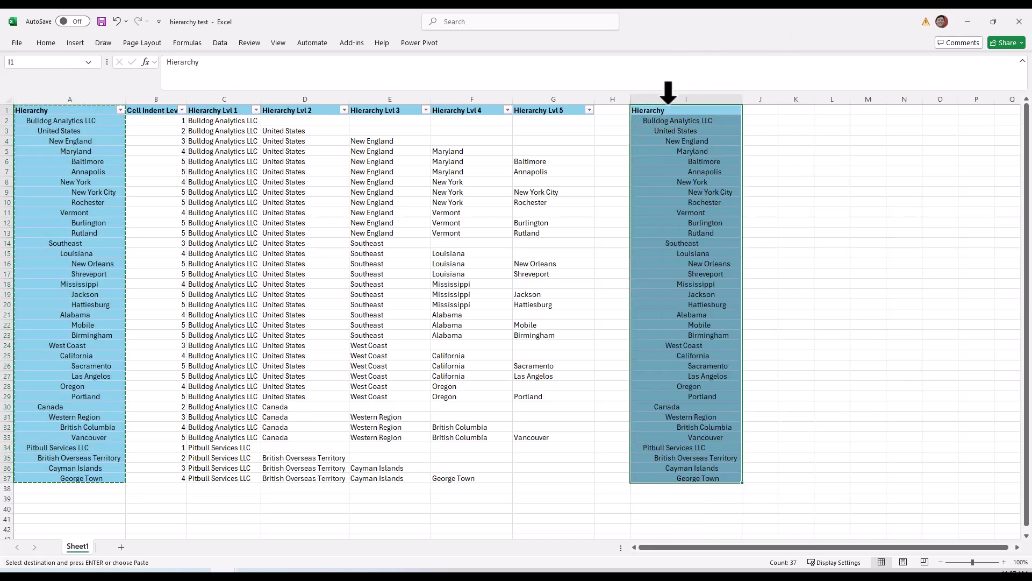
- Prefix BRANCH_ to Baltimore, Annapolis, New York City and George Town in column I
{"action": "left_click", "coordinate": [665, 162]}
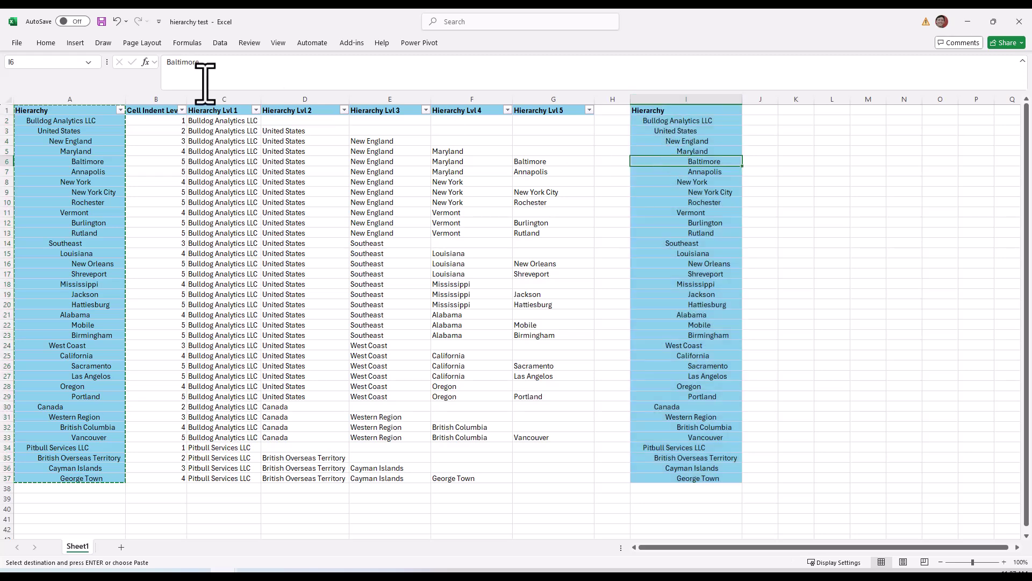
{"action": "left_click", "coordinate": [171, 67]}
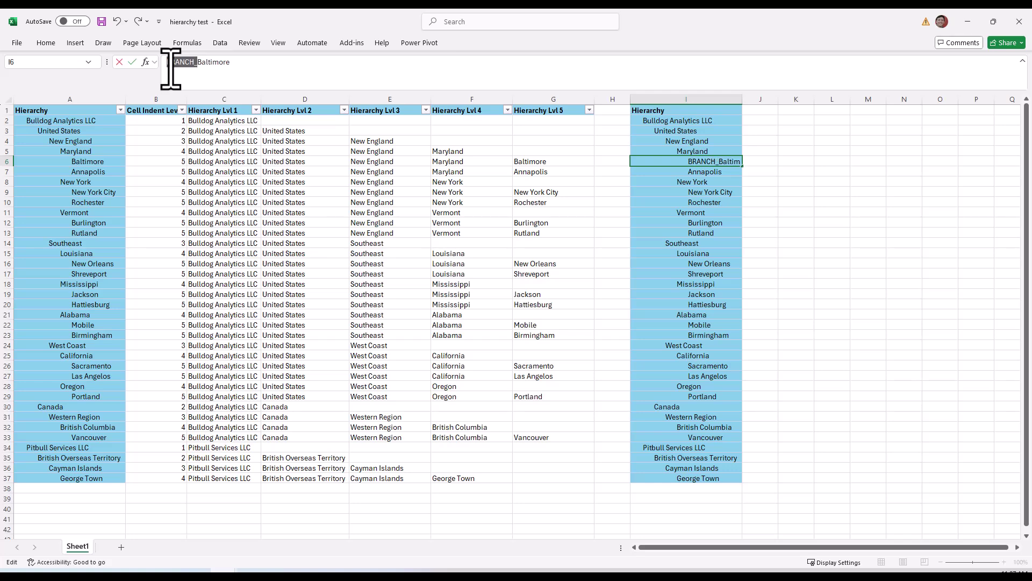
{"action": "key", "text": "Return"}
{"action": "left_click", "coordinate": [169, 62]}
{"action": "key", "text": "ctrl+v"}
{"action": "key", "text": "Return"}
{"action": "key", "text": "Down"}
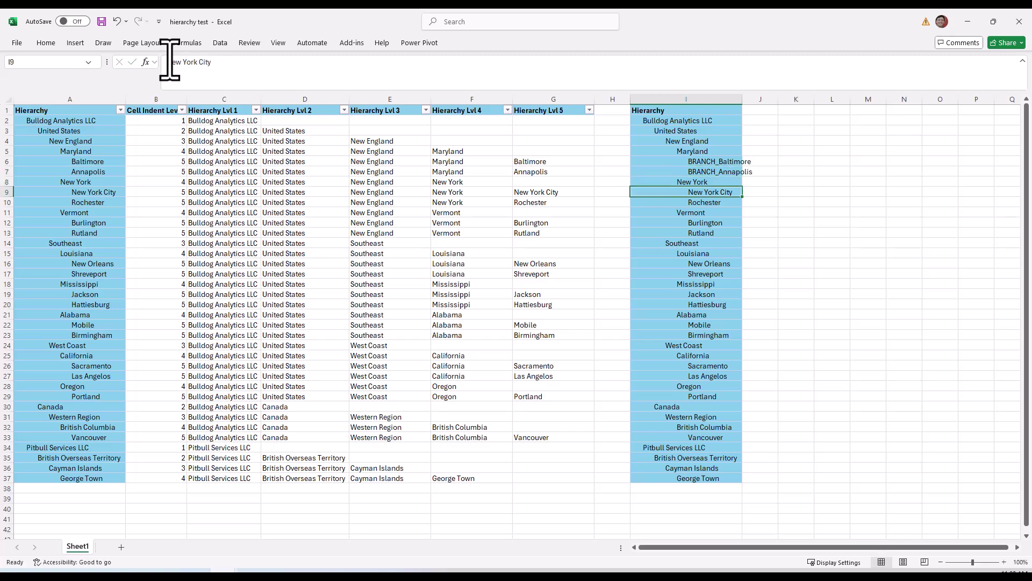
{"action": "left_click", "coordinate": [169, 63]}
{"action": "key", "text": "Return"}
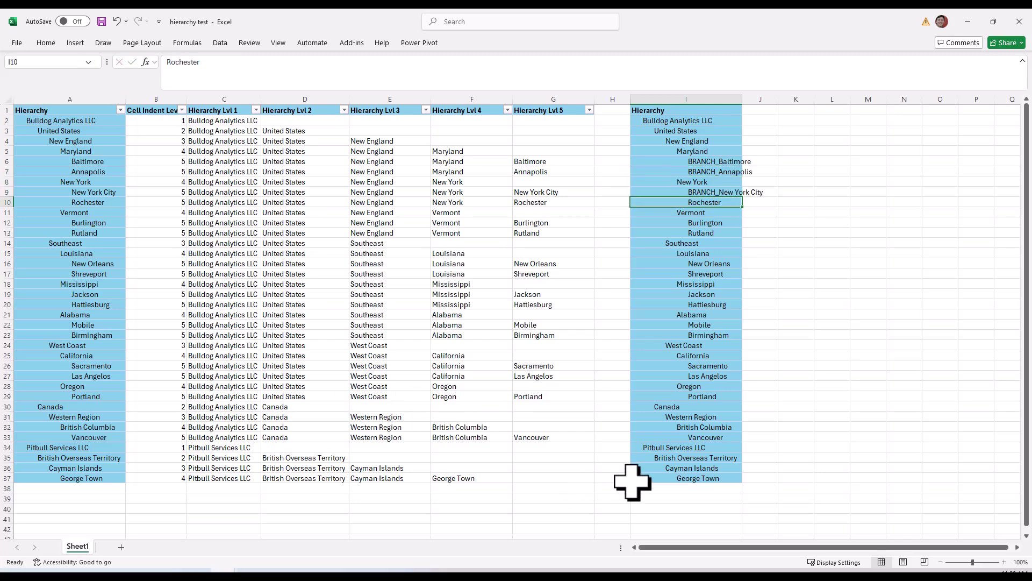
{"action": "left_click", "coordinate": [670, 478]}
{"action": "type", "text": "BRANCH_"}
{"action": "key", "text": "Return"}
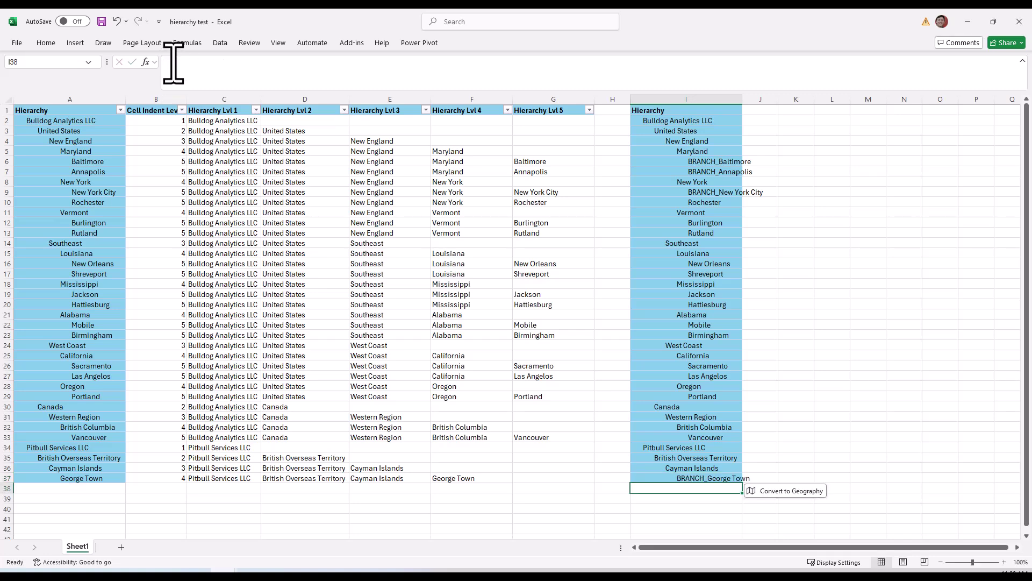
- Autofit column I and enter an IF(FIND("BRANCH_",I2),I2) formula in J2
{"action": "double_click", "coordinate": [741, 95]}
{"action": "left_click", "coordinate": [786, 120]}
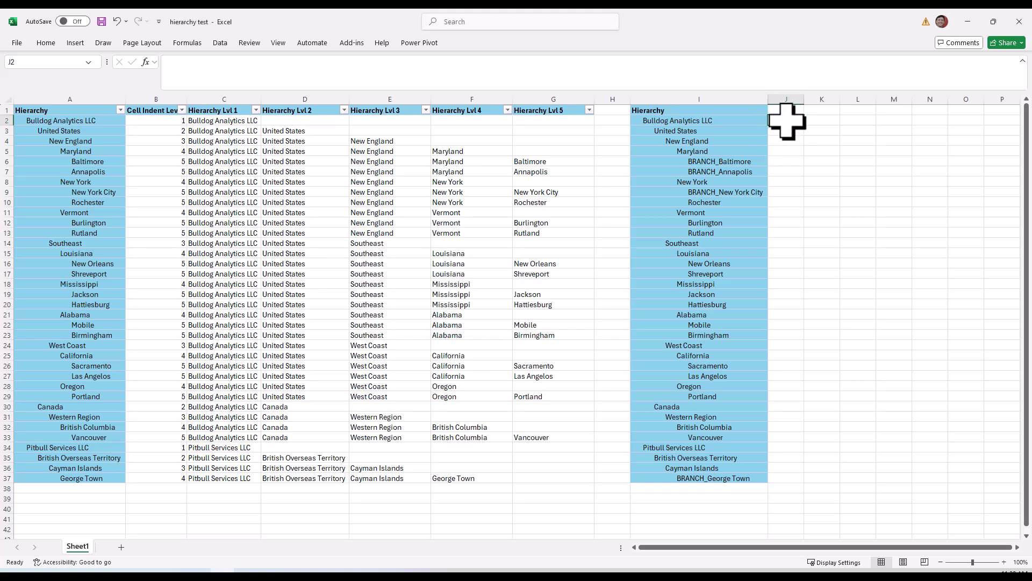
{"action": "type", "text": "=if("}
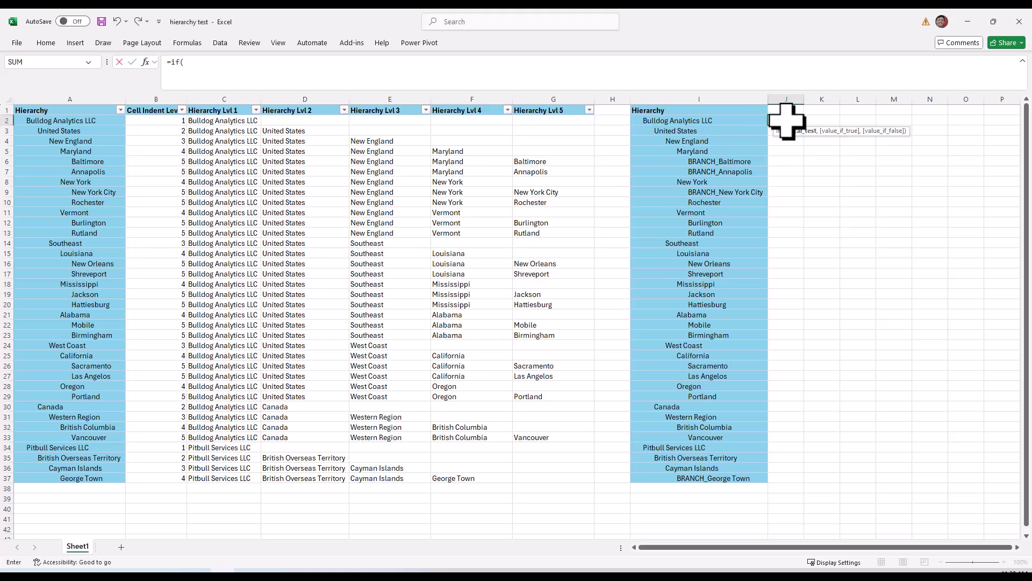
{"action": "type", "text": "FIND(\"BRANCH_"}
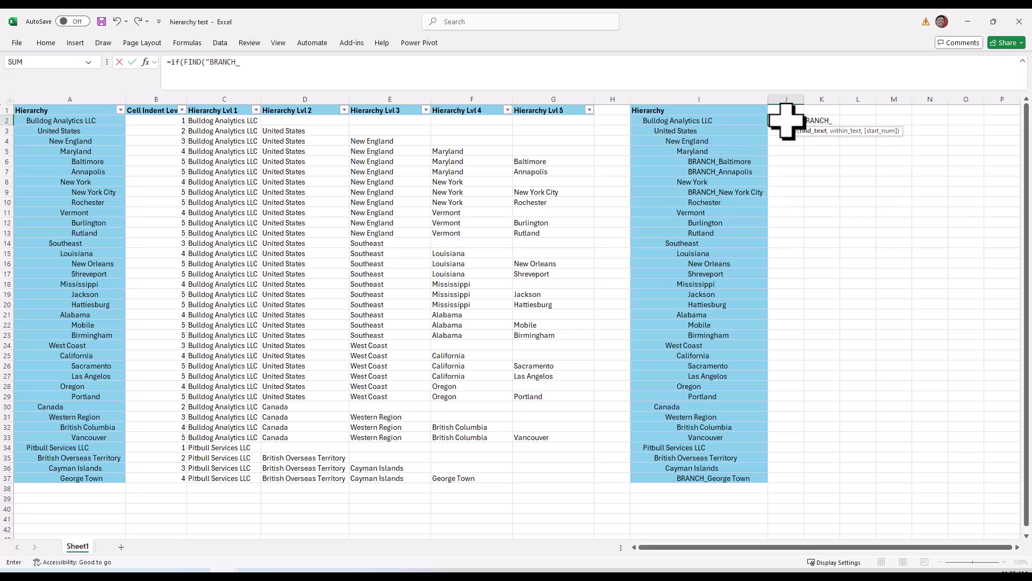
{"action": "type", "text": "\","}
{"action": "left_click", "coordinate": [729, 120]}
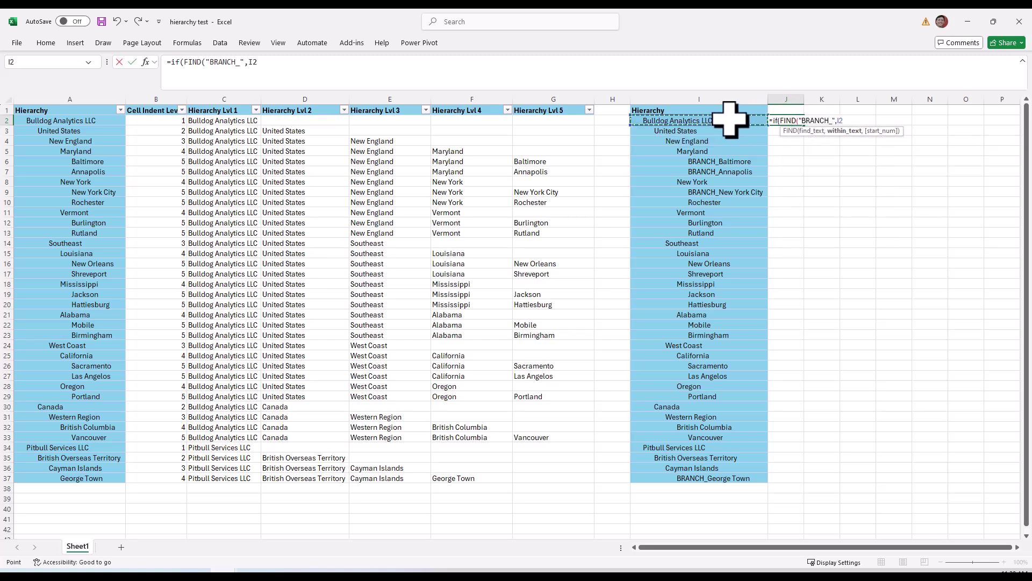
{"action": "left_click", "coordinate": [317, 79]}
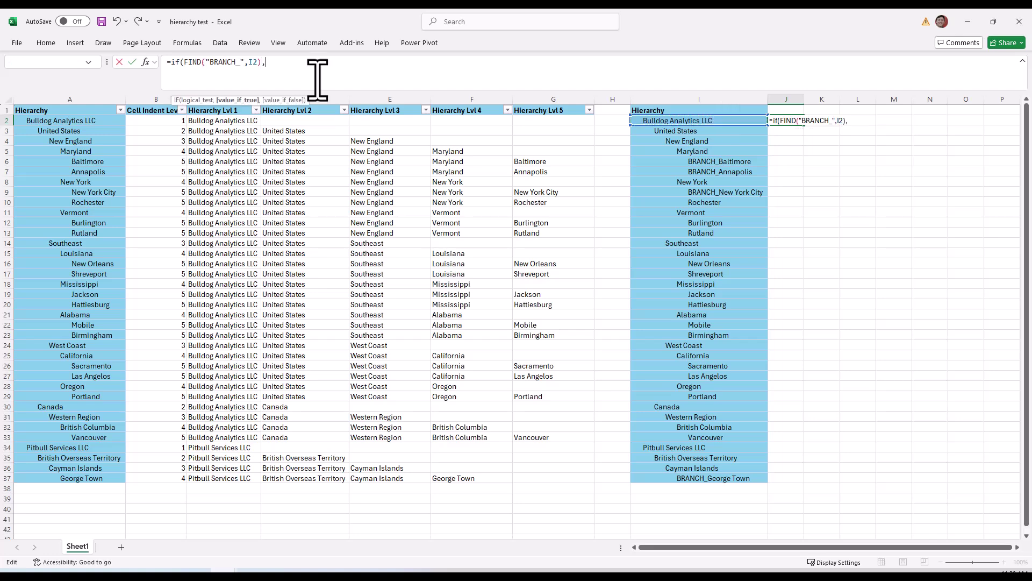
{"action": "left_click", "coordinate": [723, 120]}
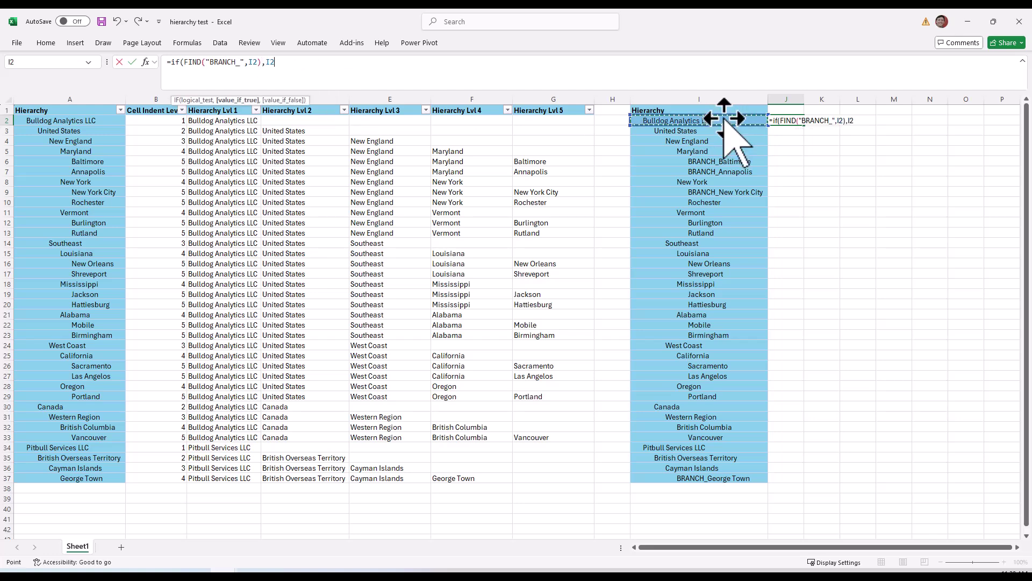
{"action": "key", "text": "Return"}
{"action": "key", "text": "Return"}
- Wrap J2 in IFERROR to get =IFERROR(IF(FIND("BRANCH_",I2),I2,""),""), fill to J37, autofit J
{"action": "left_click", "coordinate": [770, 120]}
{"action": "left_click", "coordinate": [180, 65]}
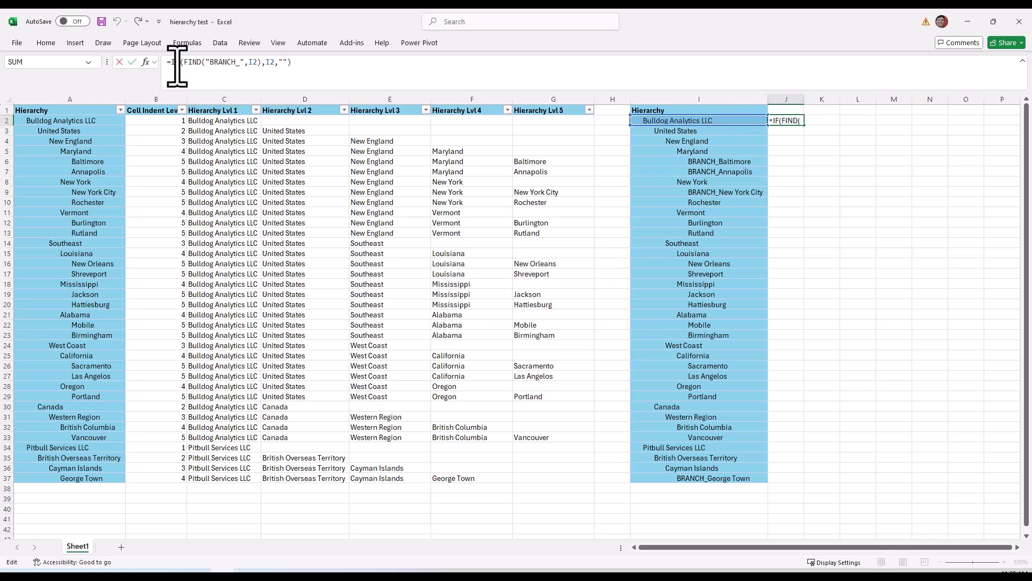
{"action": "type", "text": "if"}
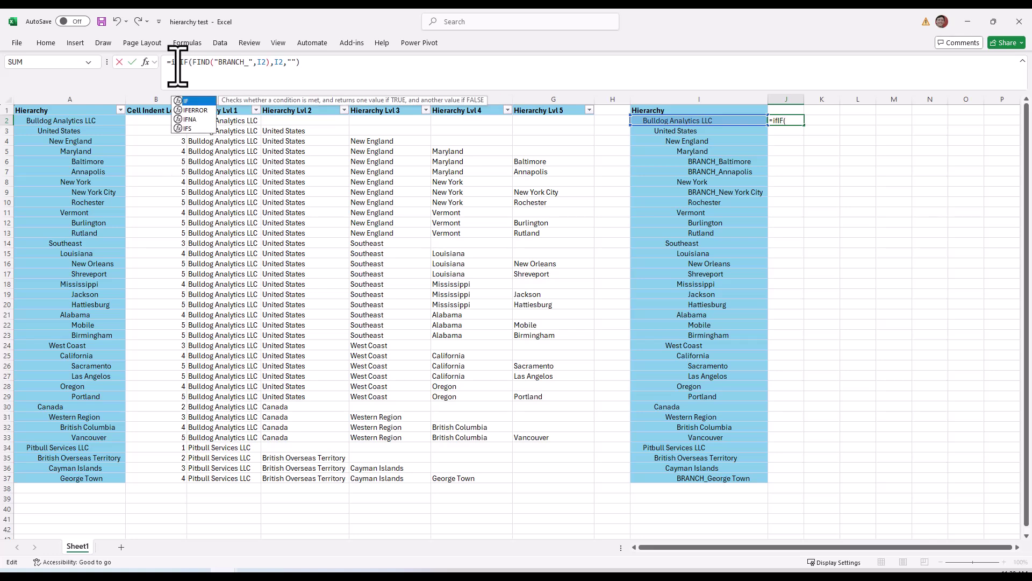
{"action": "type", "text": "error("}
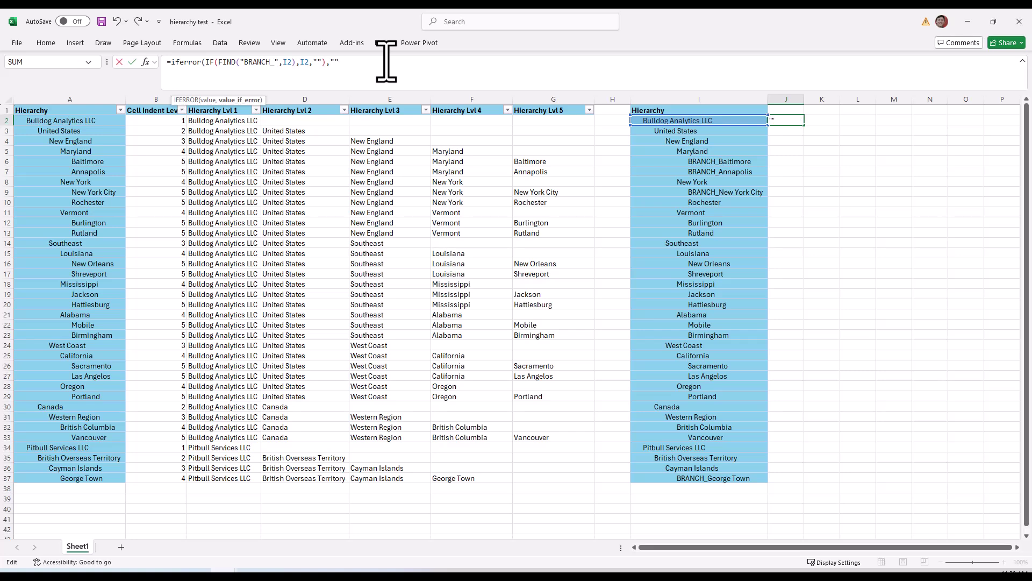
{"action": "key", "text": "Return"}
{"action": "left_click", "coordinate": [785, 119]}
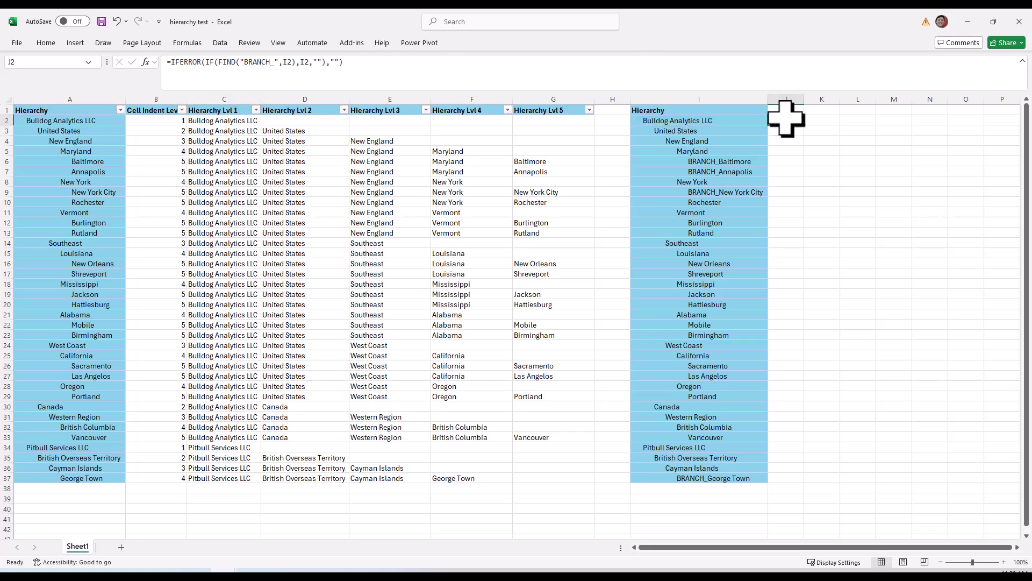
{"action": "double_click", "coordinate": [810, 128]}
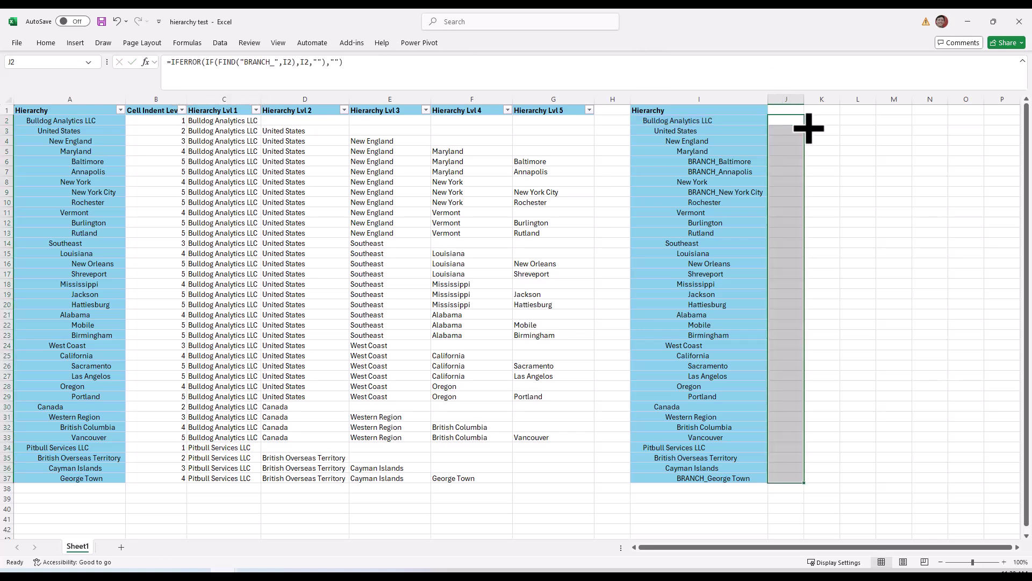
{"action": "double_click", "coordinate": [804, 99]}
{"action": "left_click_drag", "start_coordinate": [791, 110], "coordinate": [59, 54]}
- Reapply filters, show only non-blank BRANCH_ rows in column J, then undo to clear columns I and J
{"action": "left_click", "coordinate": [220, 43]}
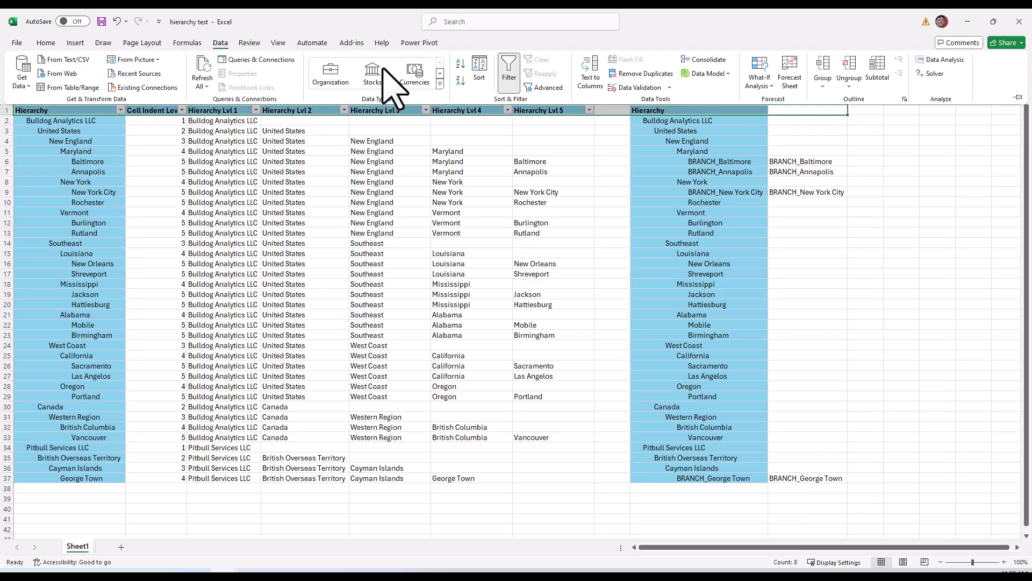
{"action": "left_click", "coordinate": [509, 75]}
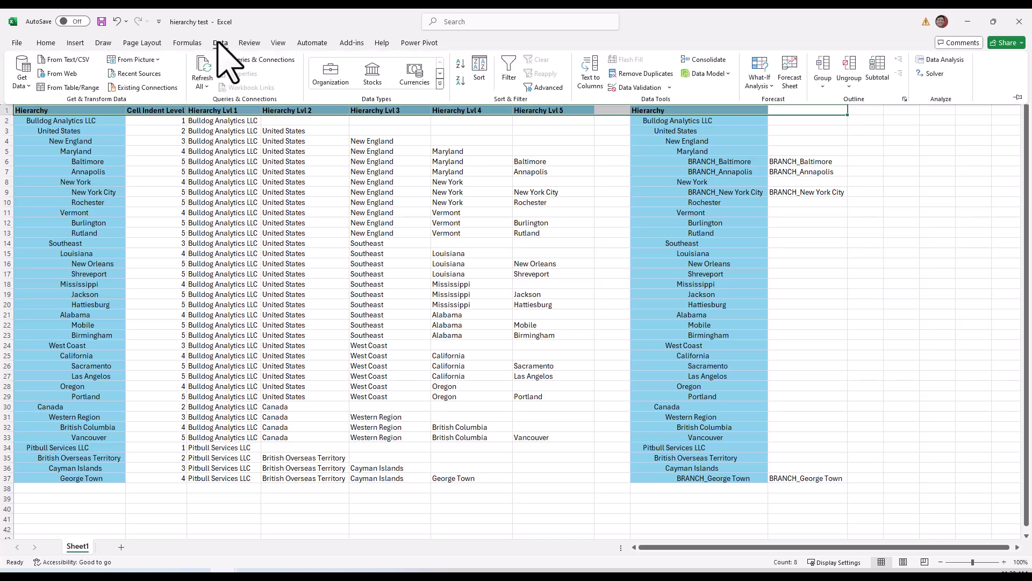
{"action": "left_click", "coordinate": [508, 72]}
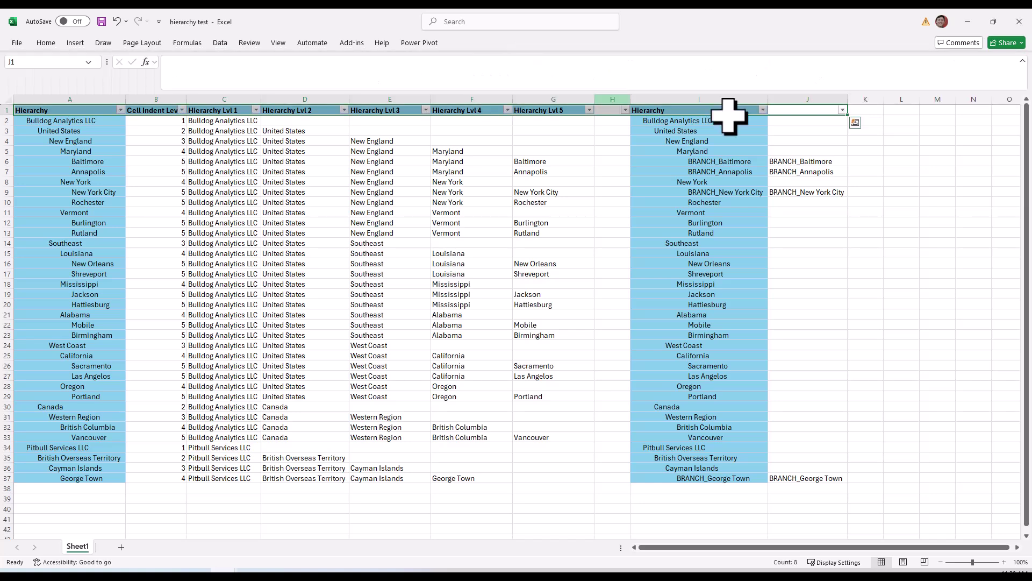
{"action": "left_click", "coordinate": [842, 109]}
{"action": "left_click", "coordinate": [751, 299]}
{"action": "left_click", "coordinate": [800, 357]}
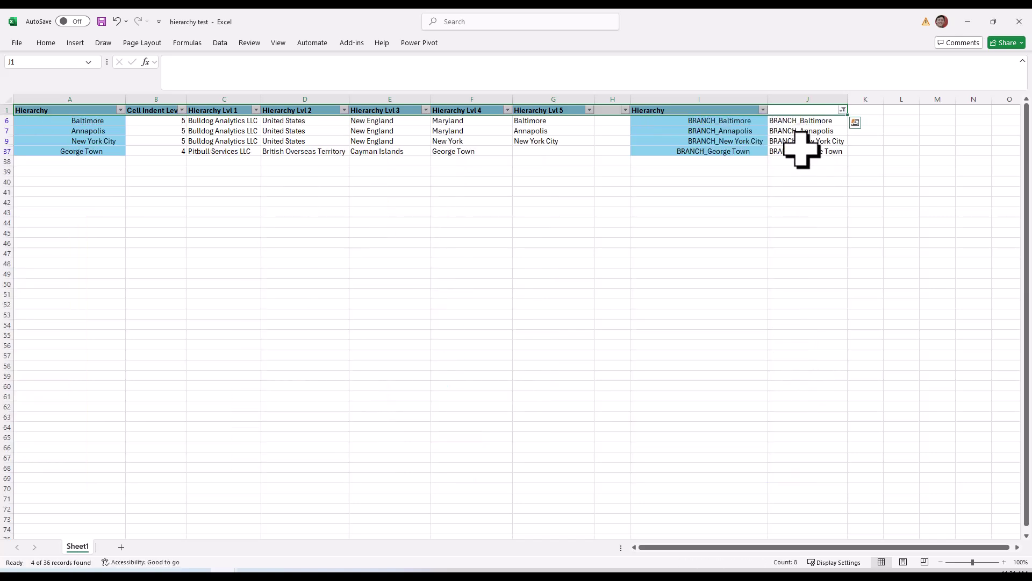
{"action": "left_click", "coordinate": [802, 109]}
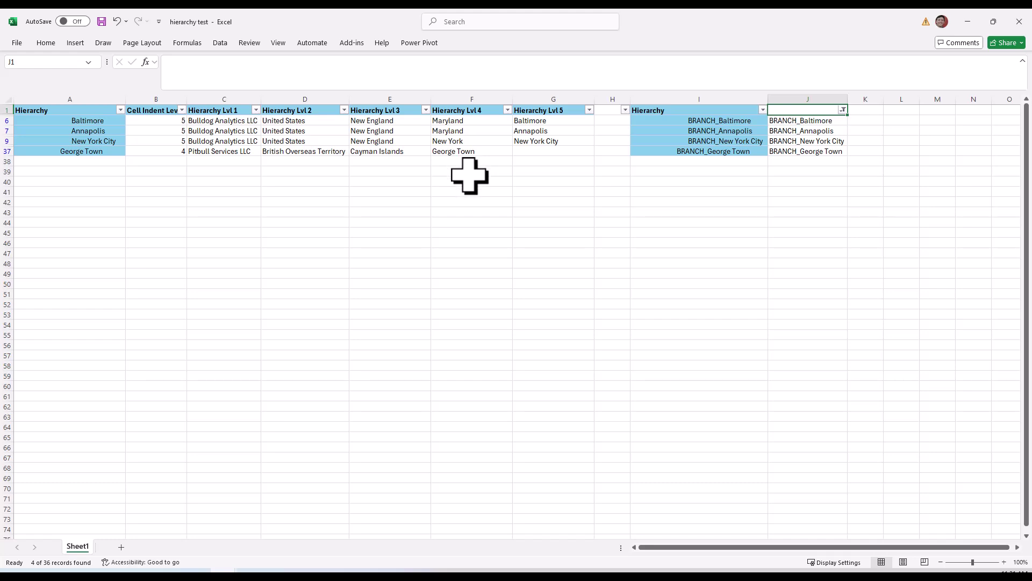
{"action": "key", "text": "ctrl+z"}
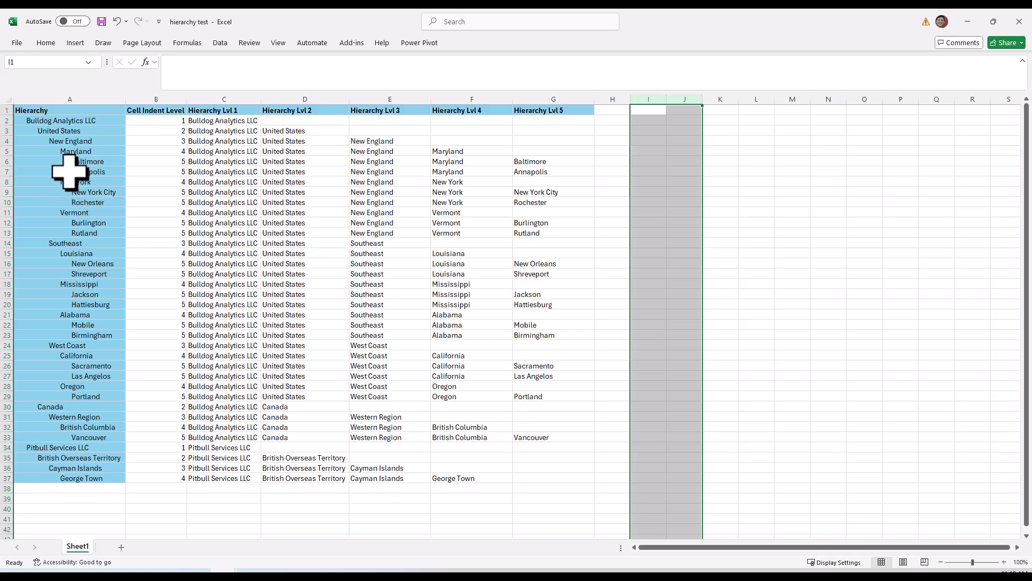
- Enter =B3-B2 in I3 and fill it down to I37 to show indent-level changes
{"action": "left_click", "coordinate": [650, 120]}
{"action": "left_click", "coordinate": [644, 131]}
{"action": "type", "text": "="}
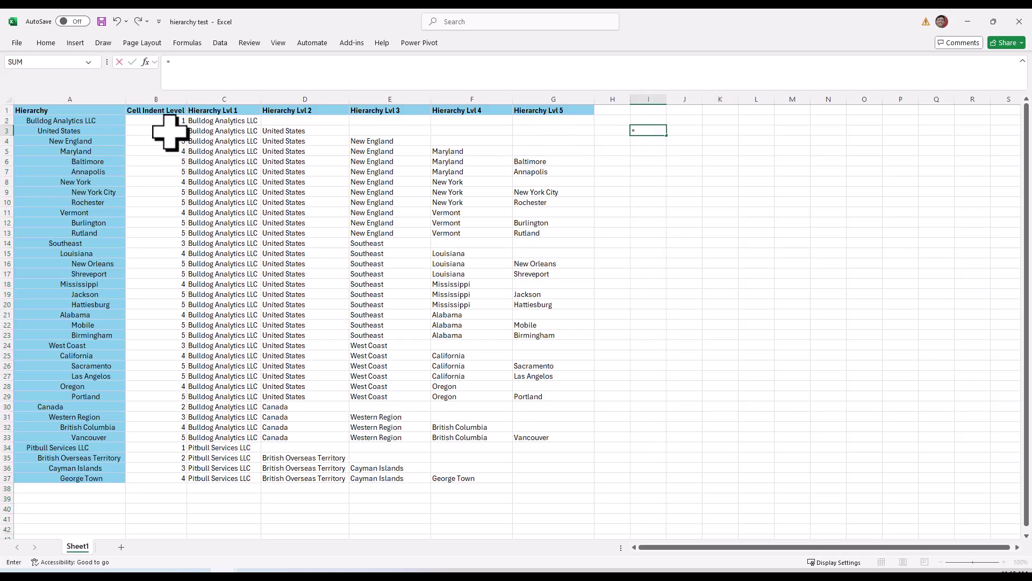
{"action": "left_click", "coordinate": [170, 131]}
{"action": "type", "text": "-"}
{"action": "left_click", "coordinate": [167, 121]}
{"action": "key", "text": "Return"}
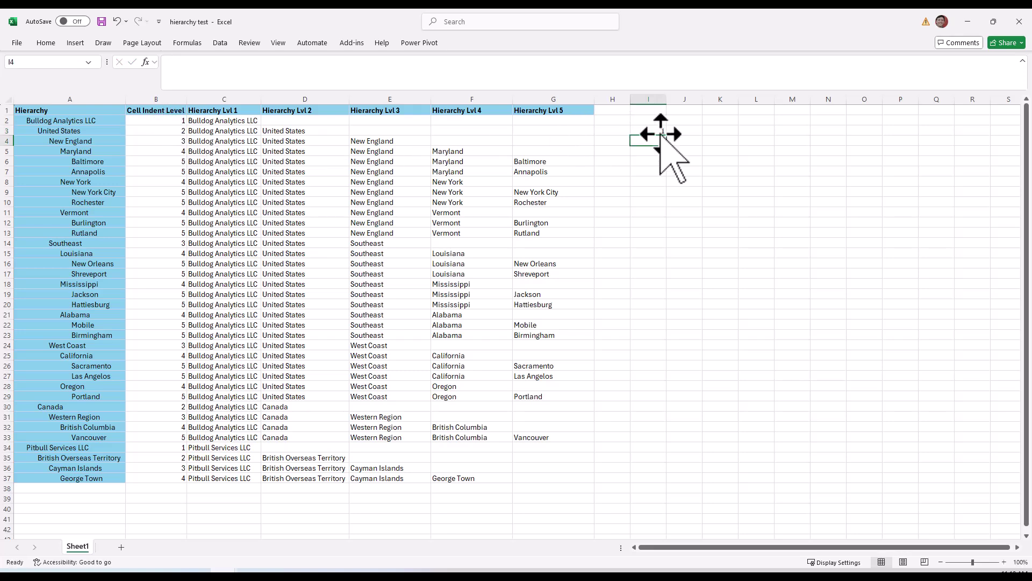
{"action": "left_click", "coordinate": [658, 132]}
{"action": "left_click_drag", "start_coordinate": [672, 139], "coordinate": [645, 478]}
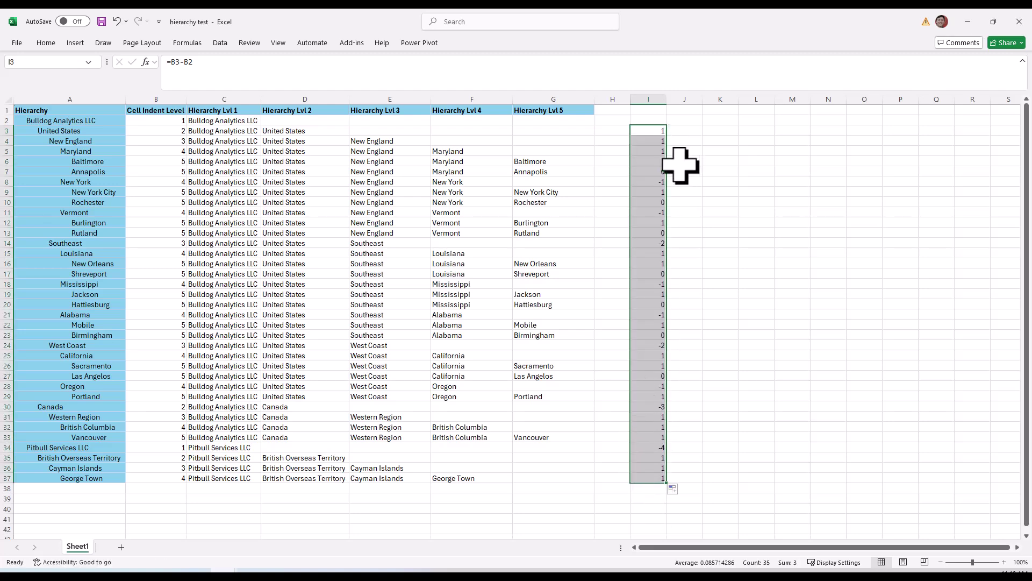
{"action": "left_click", "coordinate": [652, 183]}
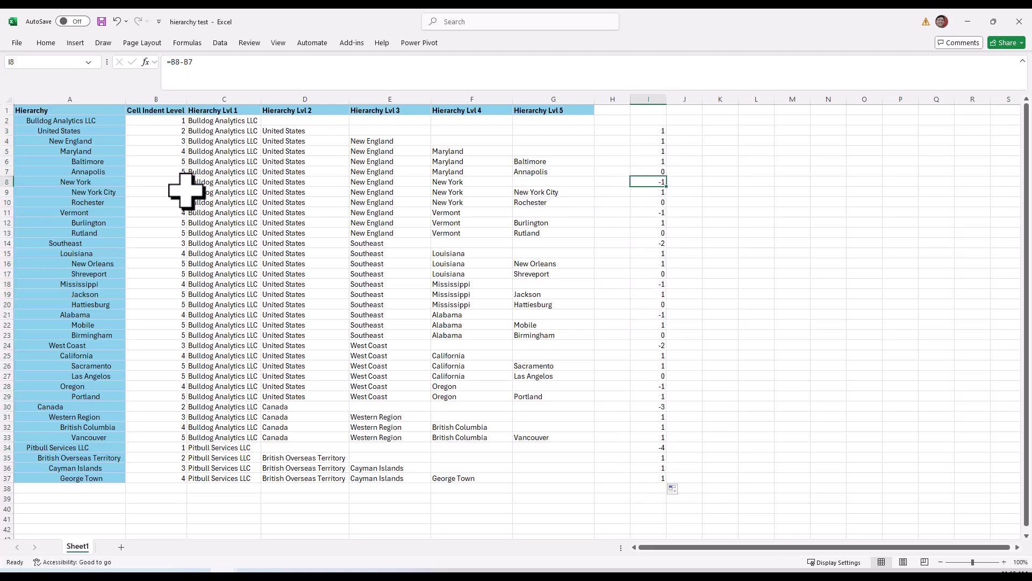
{"action": "left_click", "coordinate": [4, 182]}
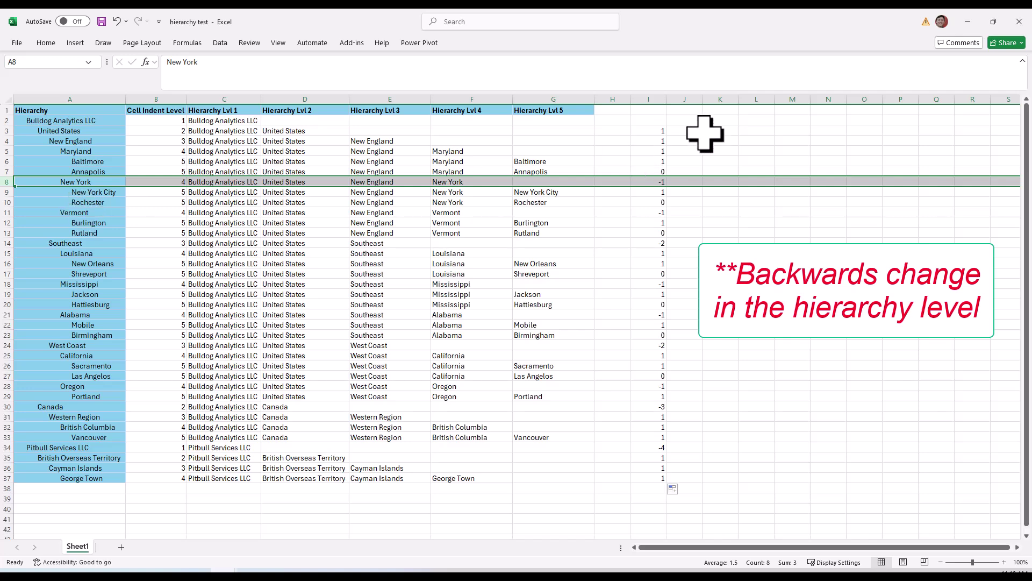
{"action": "left_click", "coordinate": [11, 243]}
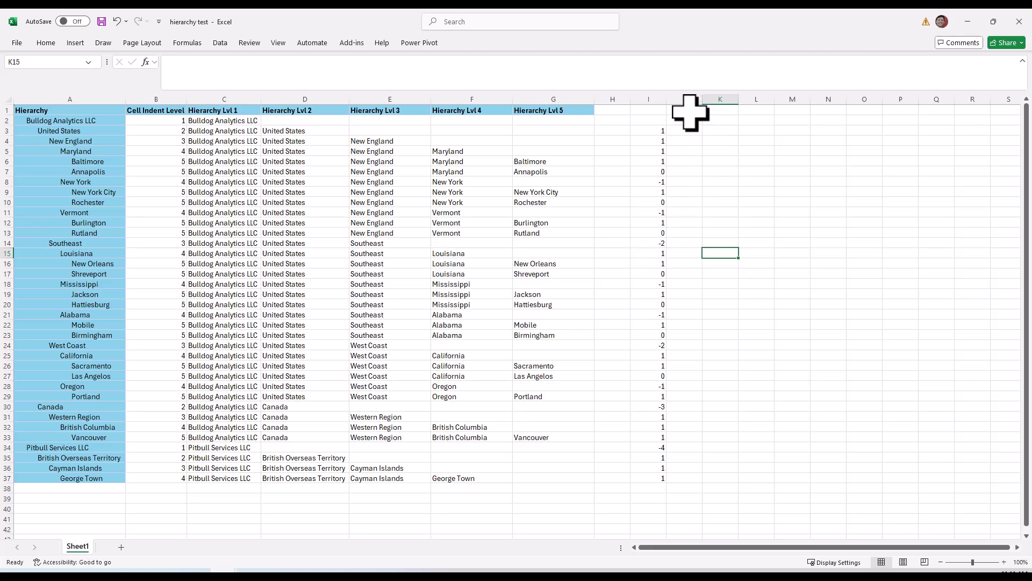
- Add an 'Index' header in J1 and number J2:J37 from 1 to 36
{"action": "left_click", "coordinate": [691, 112]}
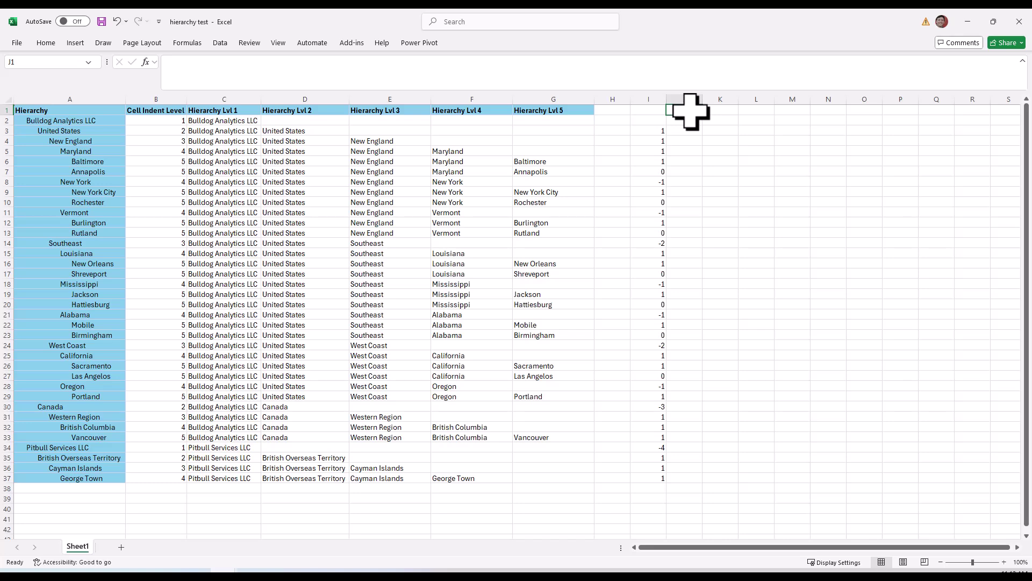
{"action": "key", "text": "Return"}
{"action": "type", "text": "3"}
{"action": "key", "text": "Return"}
{"action": "type", "text": "4"}
{"action": "key", "text": "Return"}
{"action": "type", "text": "5"}
{"action": "key", "text": "Return"}
{"action": "left_click_drag", "start_coordinate": [688, 120], "coordinate": [669, 478]}
{"action": "left_click", "coordinate": [670, 487]}
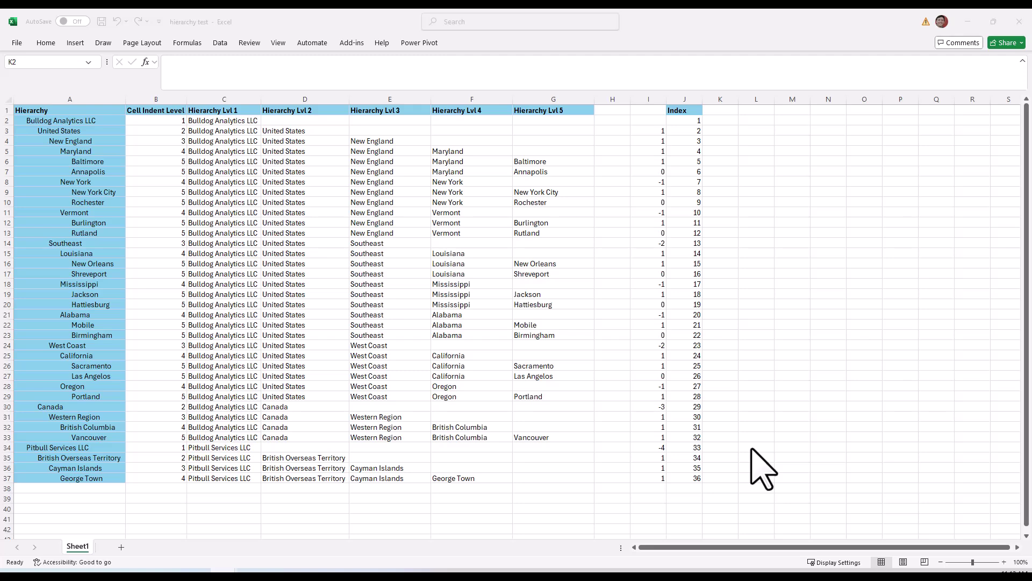
{"action": "left_click", "coordinate": [731, 123]}
{"action": "left_click", "coordinate": [397, 74]}
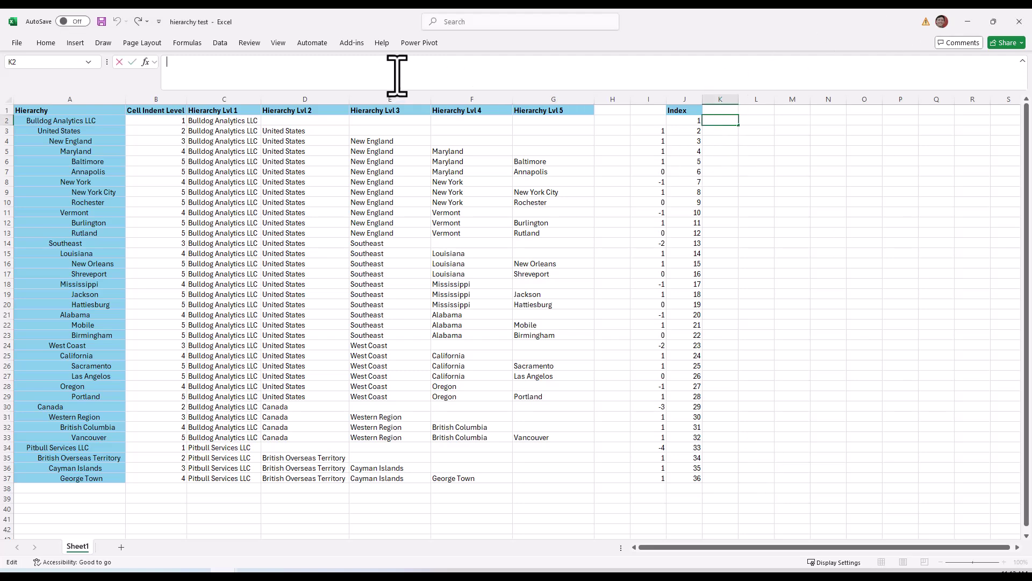
- Begin K2's =MAXIFS formula with the anchored range $J$2:$J2
{"action": "type", "text": "=MAXIFS("}
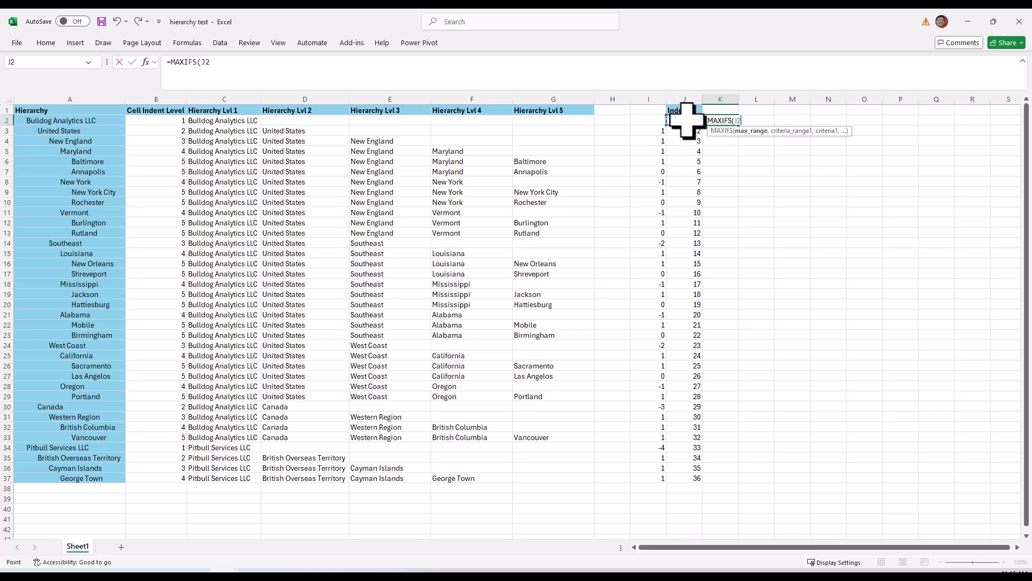
{"action": "key", "text": "F8"}
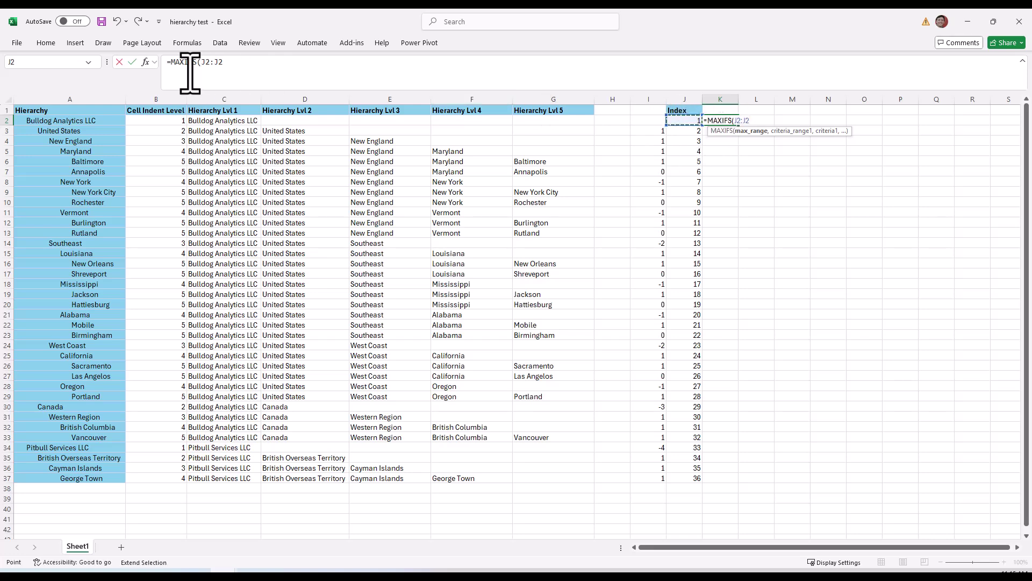
{"action": "double_click", "coordinate": [209, 63]}
{"action": "double_click", "coordinate": [205, 63]}
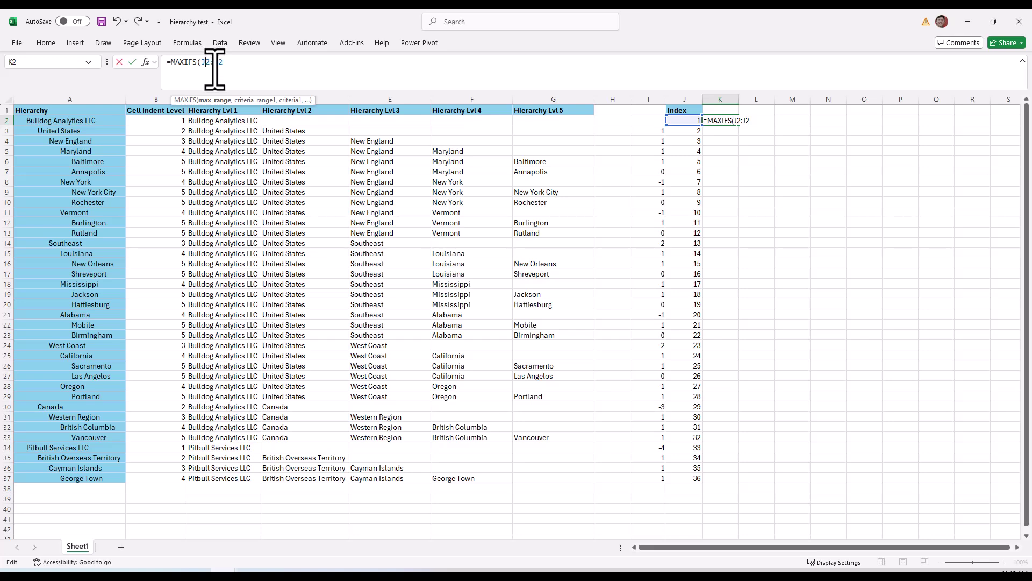
{"action": "key", "text": "F4"}
{"action": "left_click", "coordinate": [232, 63]}
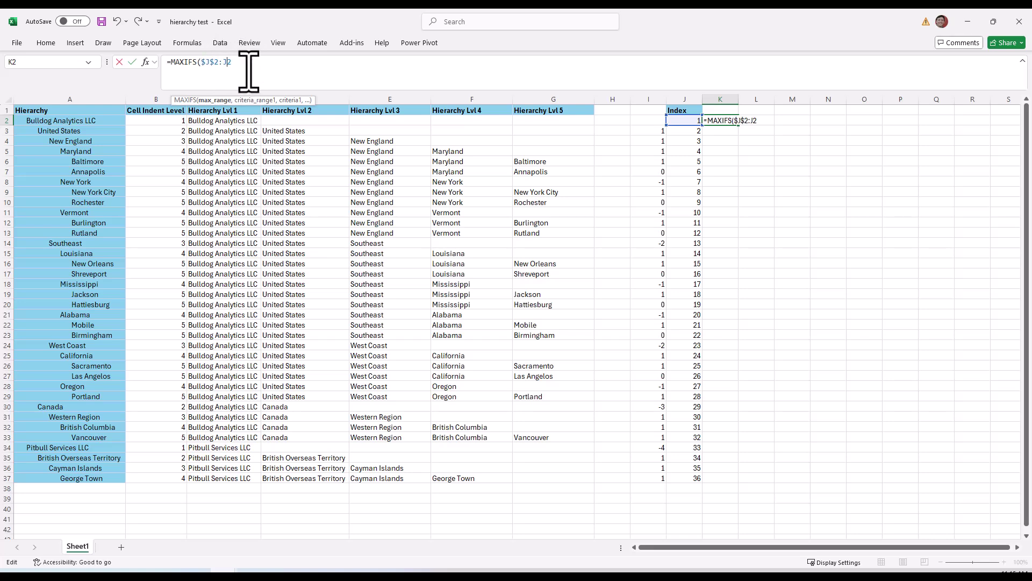
{"action": "left_click", "coordinate": [225, 63]}
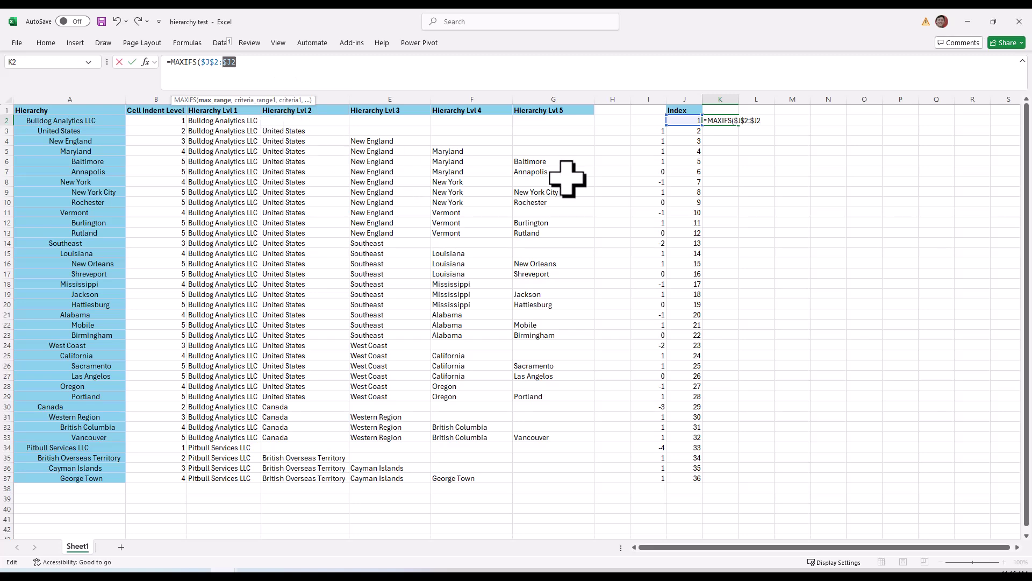
{"action": "left_click", "coordinate": [249, 67]}
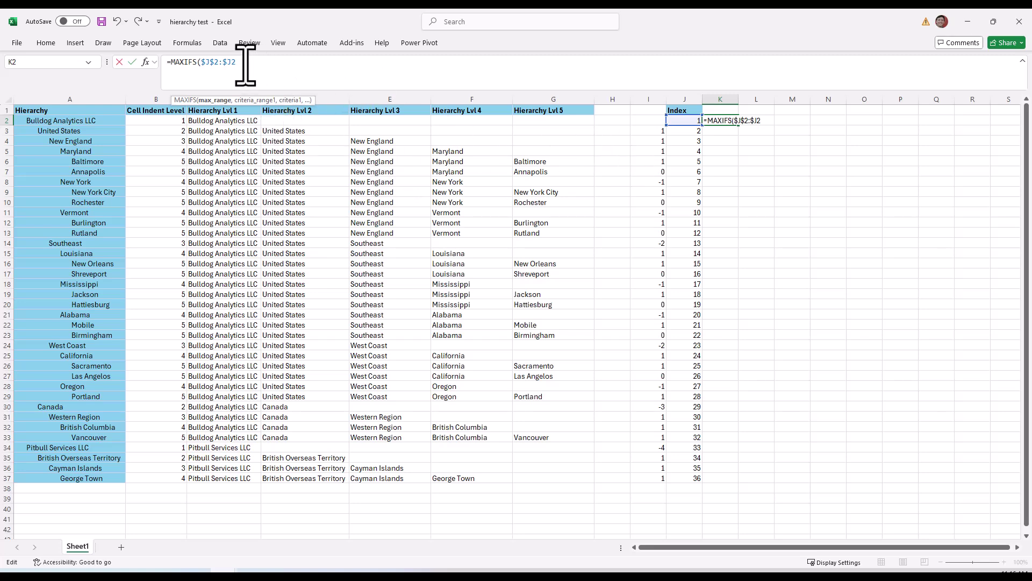
- Add criteria range $I$2:$I2 with "<0" to finish =MAXIFS($J$2:$J2,$I$2:$I2,"<0")
{"action": "left_click_drag", "start_coordinate": [239, 64], "coordinate": [205, 62]}
{"action": "key", "text": "ctrl+c"}
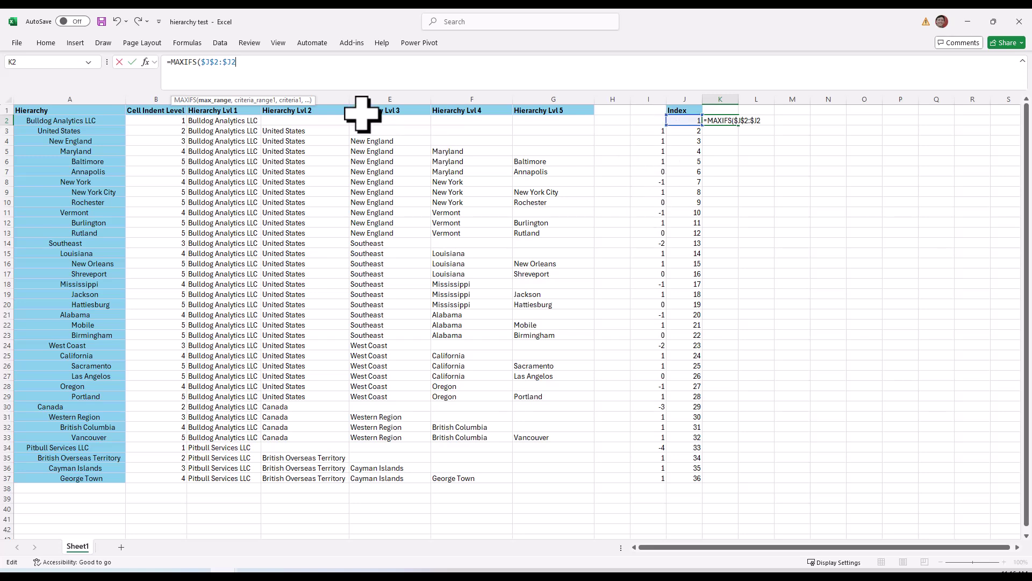
{"action": "type", "text": ","}
{"action": "key", "text": "ctrl+v"}
{"action": "left_click", "coordinate": [250, 62]}
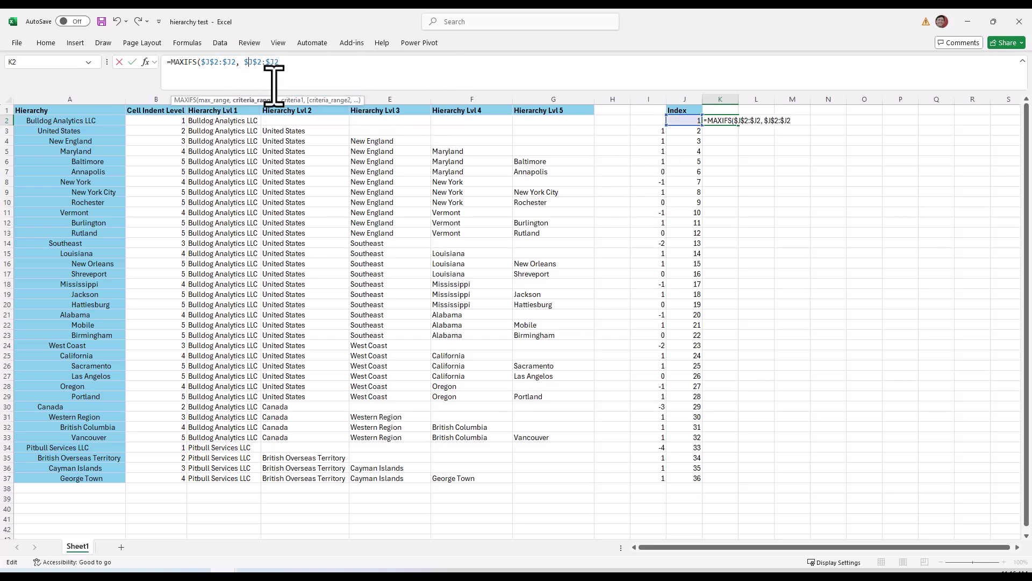
{"action": "type", "text": "I"}
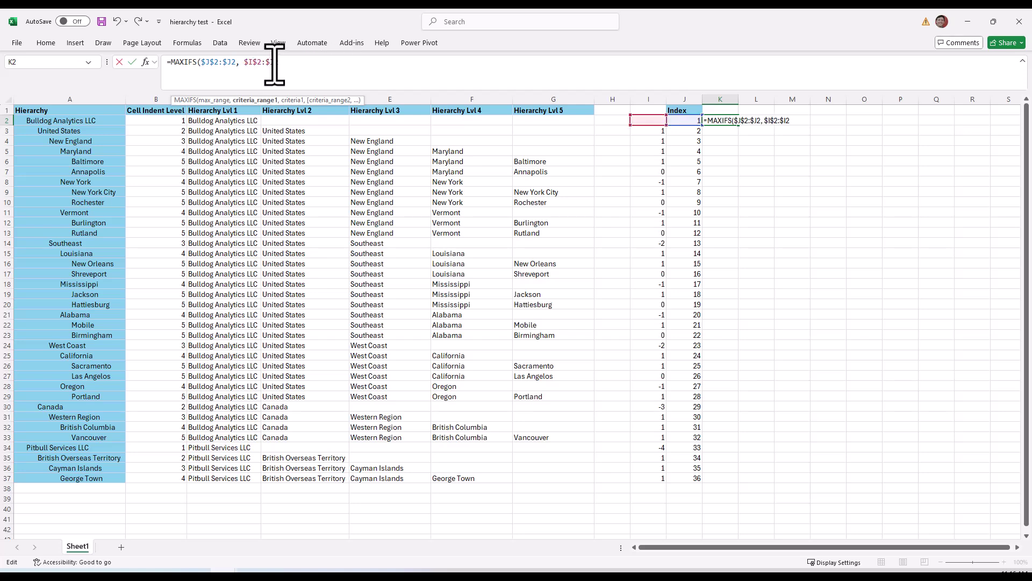
{"action": "key", "text": "BackSpace"}
{"action": "type", "text": ",\"<0"}
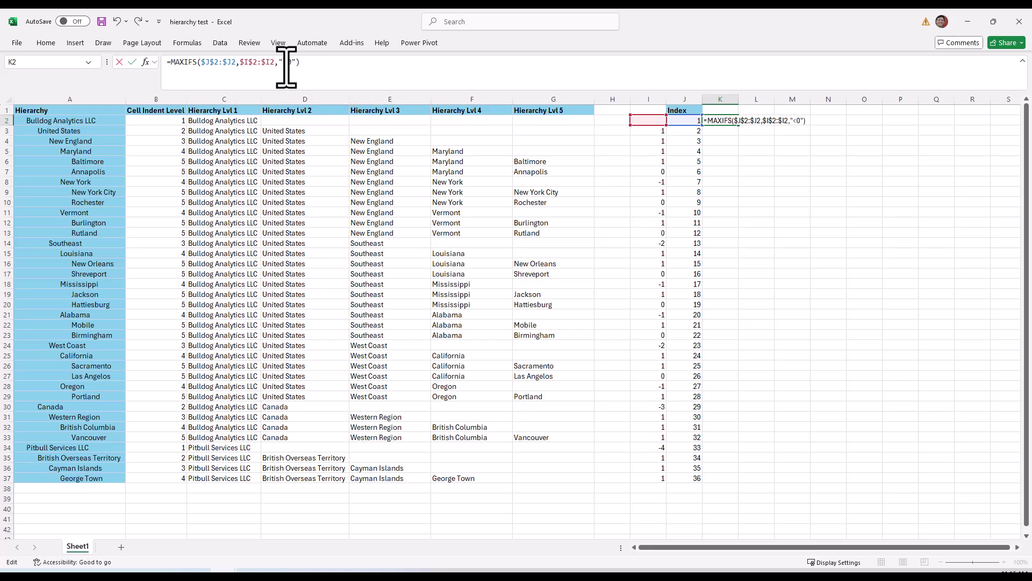
{"action": "key", "text": "Return"}
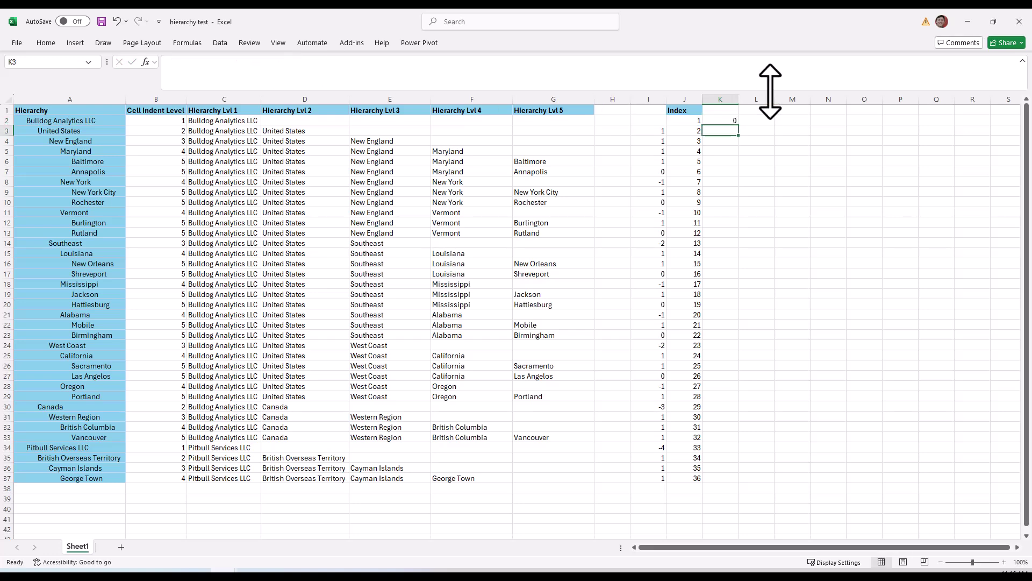
- Fill K2's MAXIFS formula down to K37 and correct K8 so it returns 7
{"action": "left_click", "coordinate": [723, 120]}
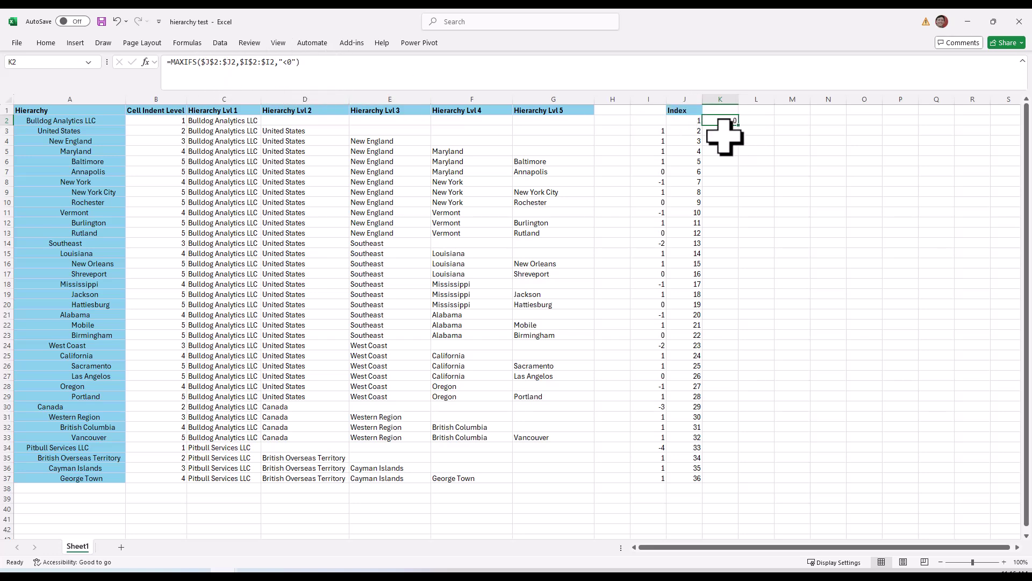
{"action": "double_click", "coordinate": [740, 127]}
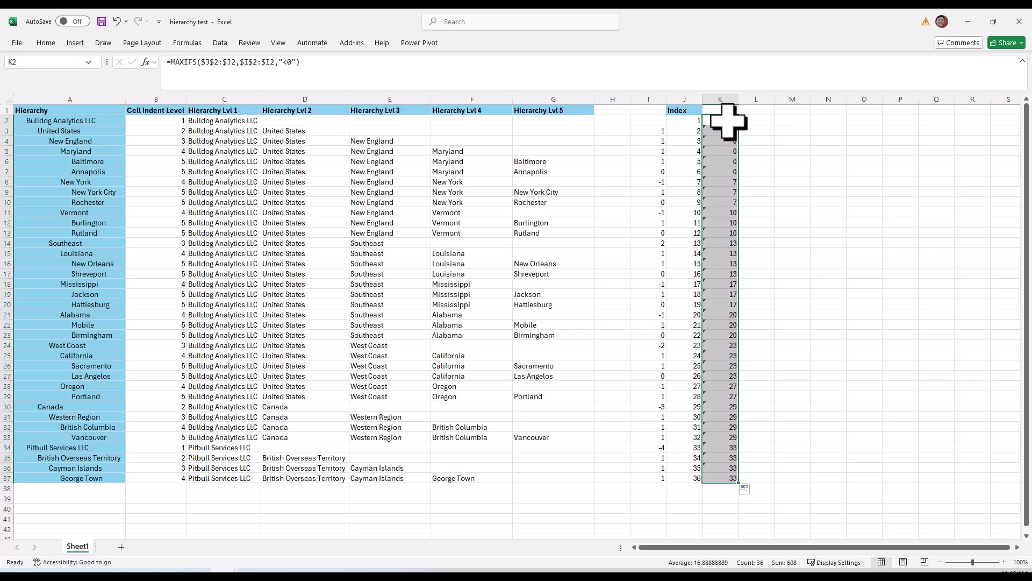
{"action": "left_click_drag", "start_coordinate": [728, 123], "coordinate": [726, 196]}
{"action": "left_click_drag", "start_coordinate": [723, 182], "coordinate": [719, 230]}
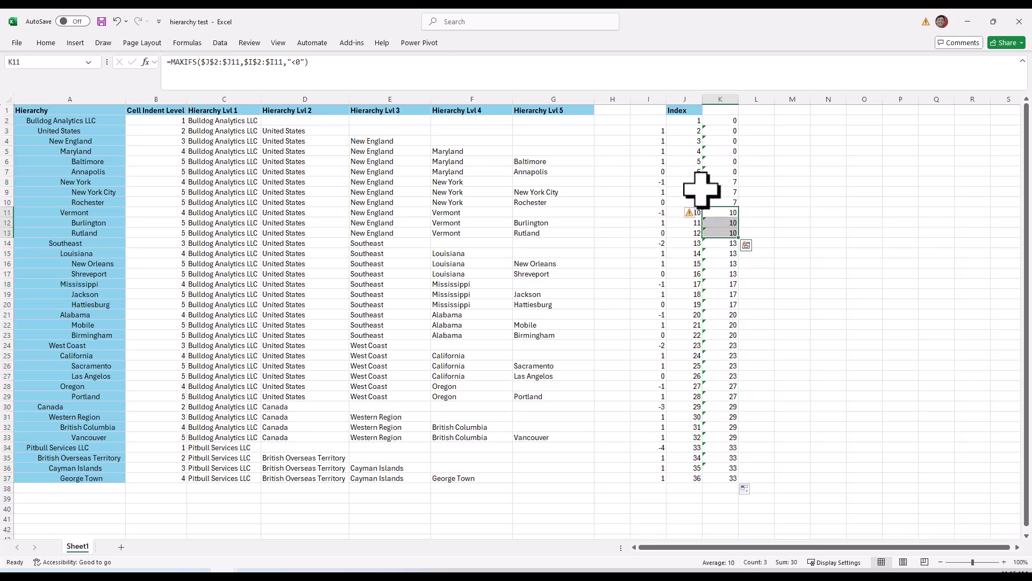
{"action": "left_click", "coordinate": [718, 182]}
{"action": "left_click", "coordinate": [594, 76]}
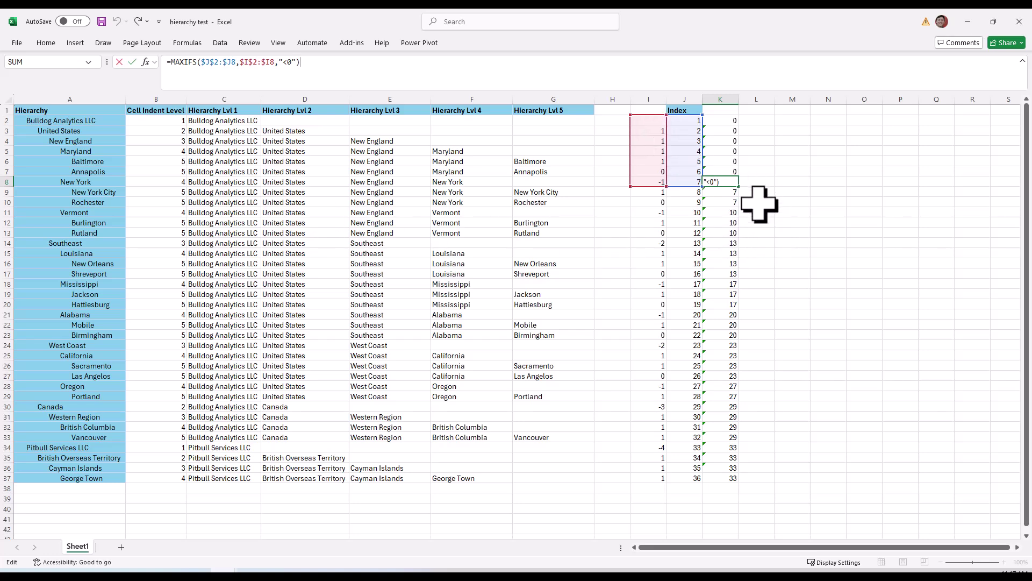
{"action": "key", "text": "Return"}
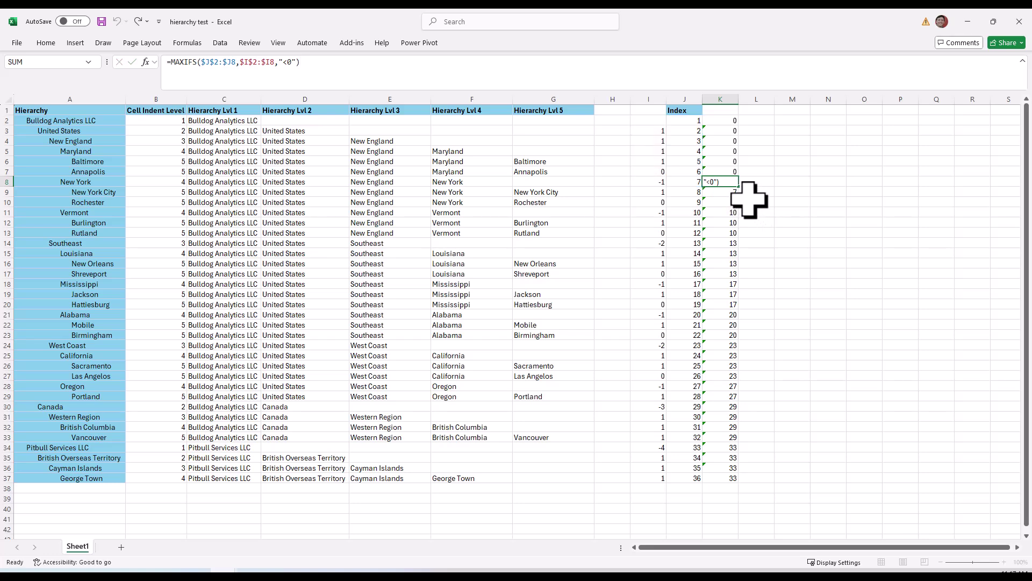
- Start L2's MAXIFS formula with absolute column $B:$B as the max range
{"action": "left_click", "coordinate": [760, 120]}
{"action": "type", "text": "=MAXIFS("}
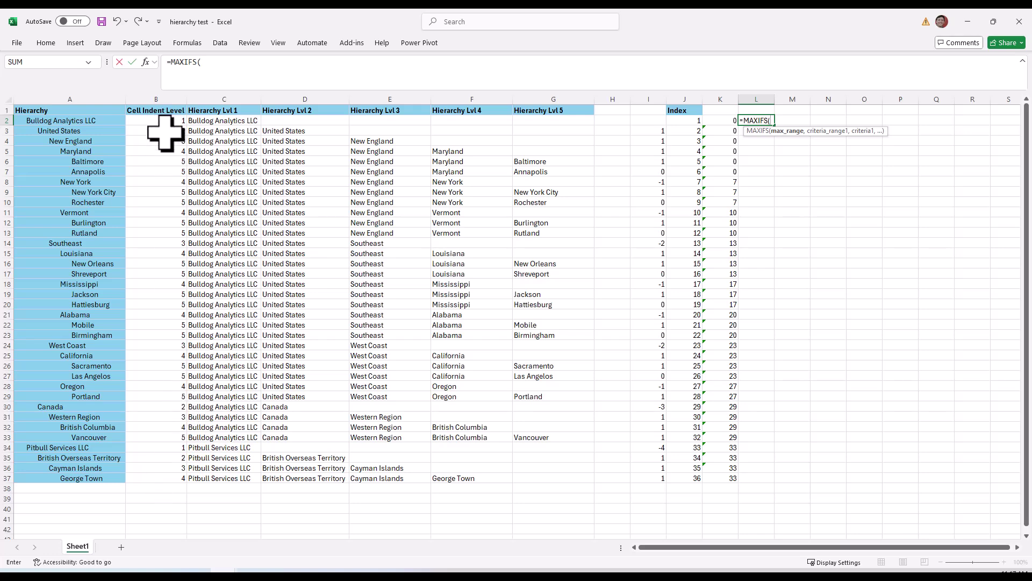
{"action": "left_click", "coordinate": [170, 99]}
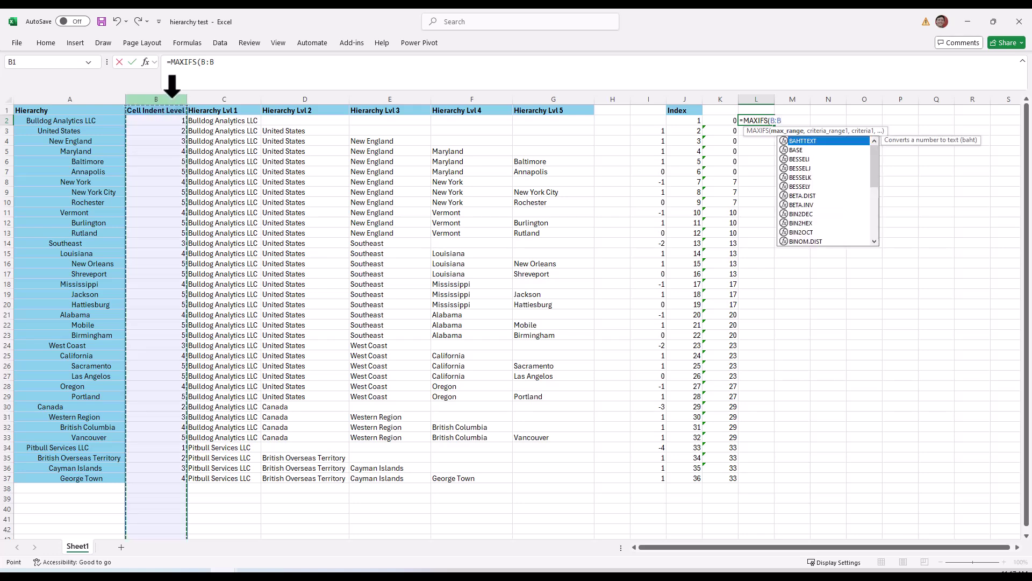
{"action": "key", "text": "F4"}
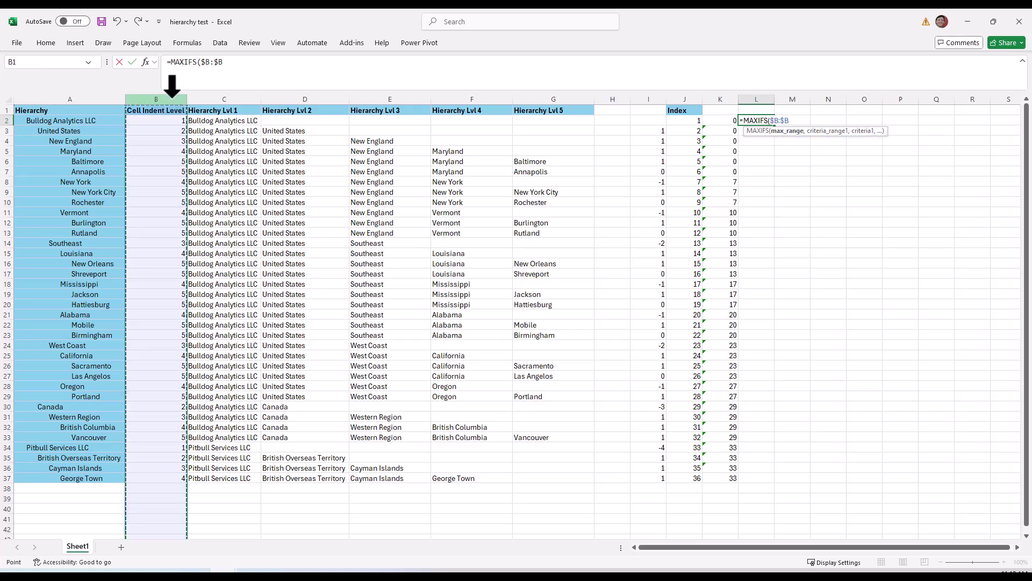
{"action": "type", "text": ","}
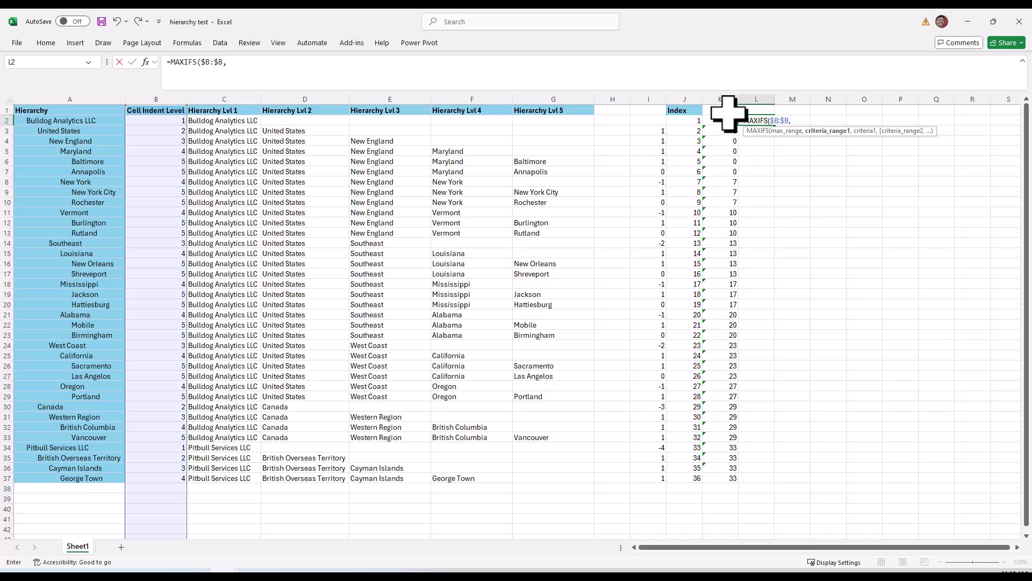
- Complete =MAXIFS($B:$B,$K:$K,$K2) in L2 and fill it down to L37
{"action": "left_click", "coordinate": [724, 90]}
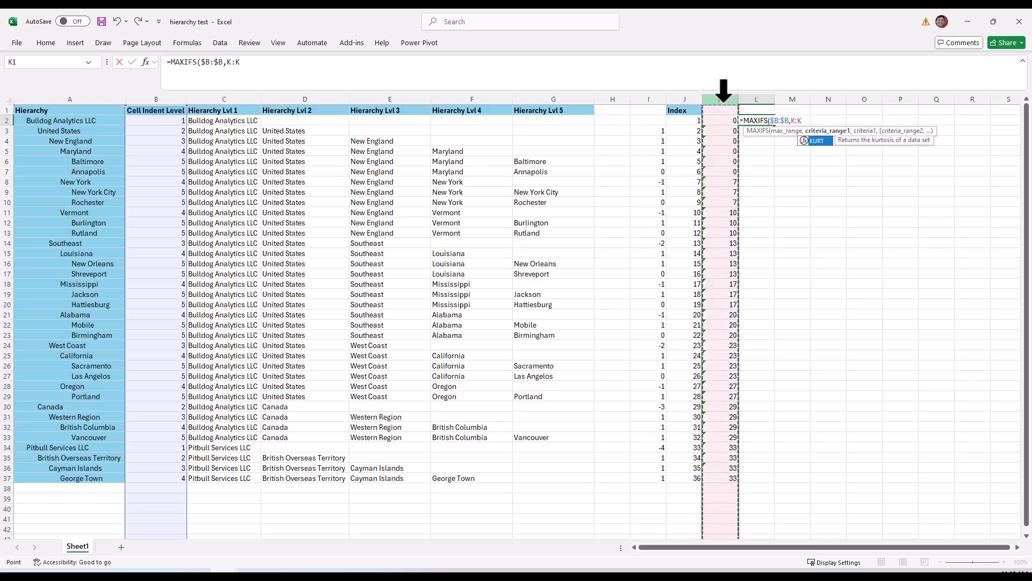
{"action": "key", "text": "F4"}
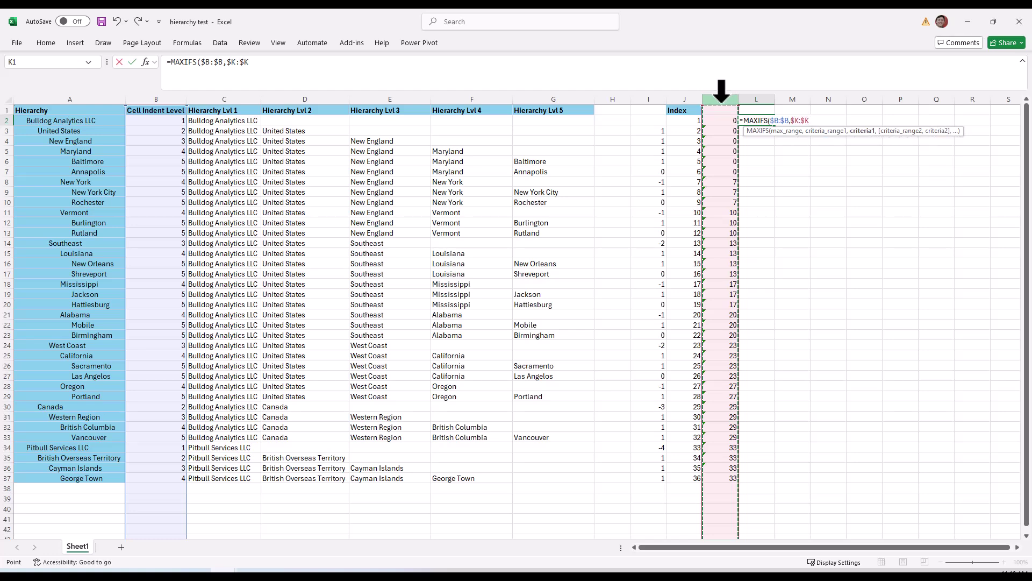
{"action": "type", "text": ","}
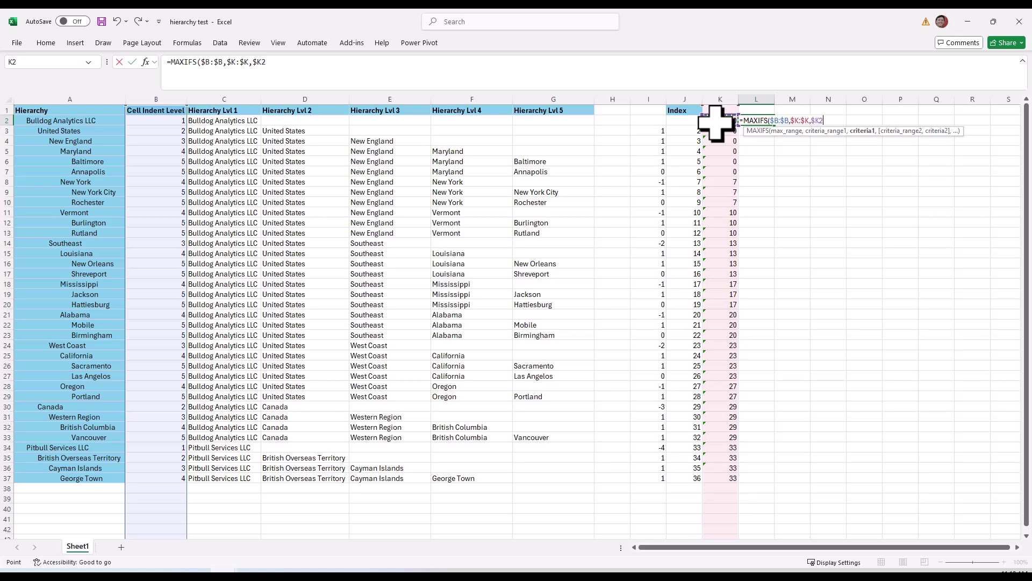
{"action": "type", "text": ")"}
{"action": "left_click", "coordinate": [300, 73]}
{"action": "key", "text": "ctrl+Return"}
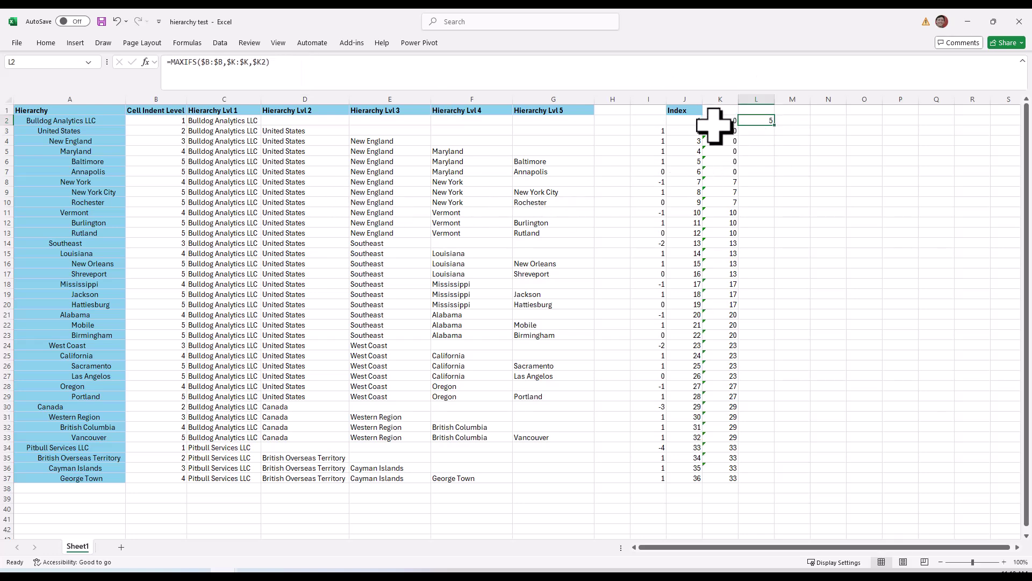
{"action": "double_click", "coordinate": [775, 125]}
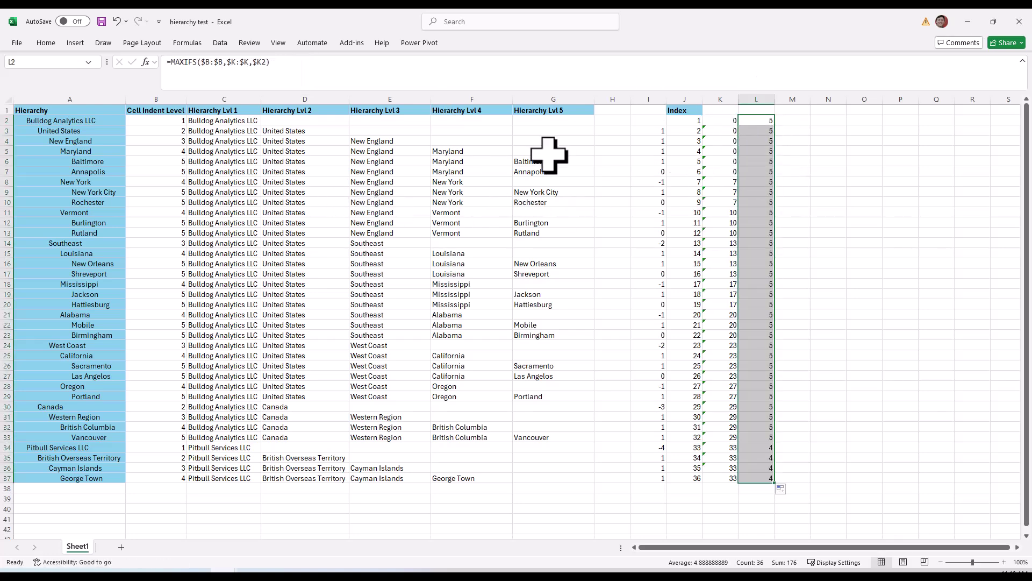
{"action": "left_click", "coordinate": [752, 121]}
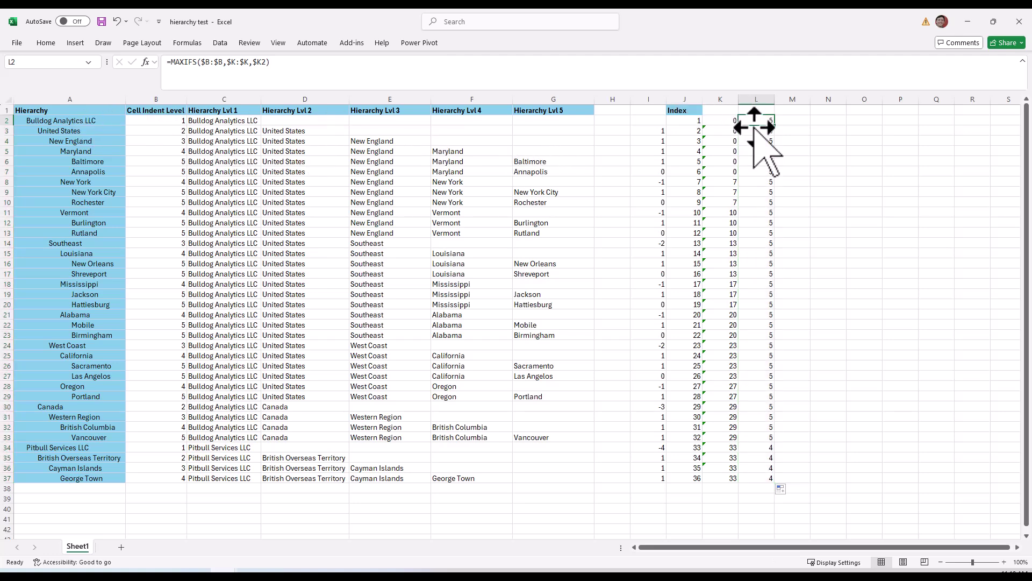
{"action": "left_click", "coordinate": [7, 122]}
{"action": "left_click", "coordinate": [41, 122]}
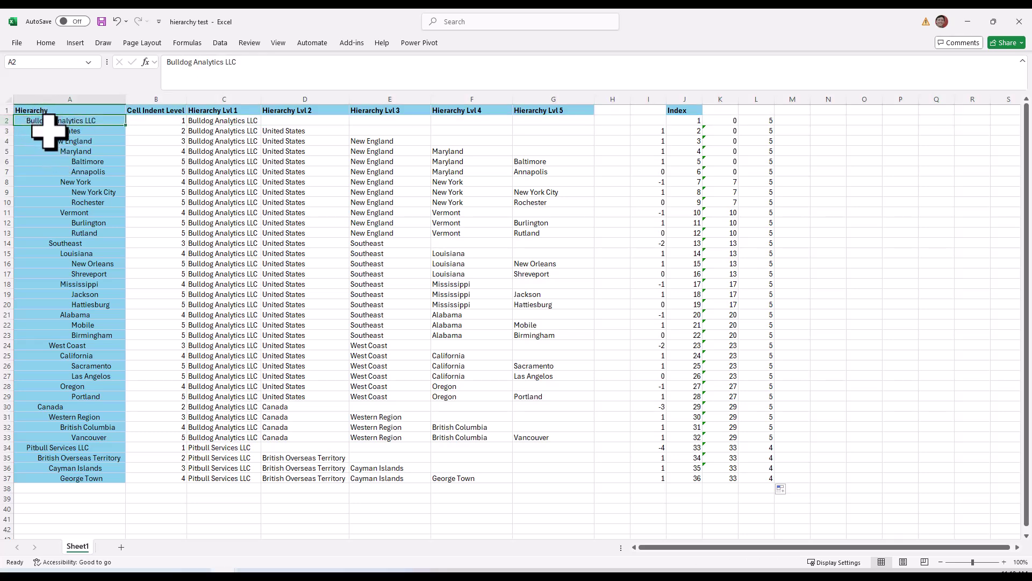
{"action": "left_click", "coordinate": [56, 132]}
{"action": "left_click", "coordinate": [62, 142]}
{"action": "left_click", "coordinate": [65, 152]}
{"action": "left_click", "coordinate": [67, 161]}
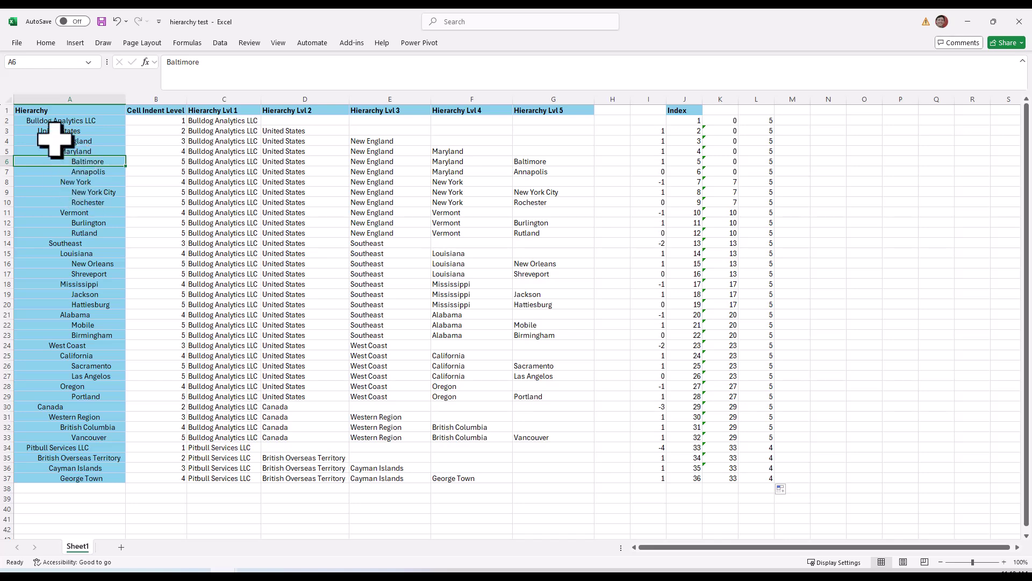
{"action": "left_click_drag", "start_coordinate": [7, 120], "coordinate": [46, 247]}
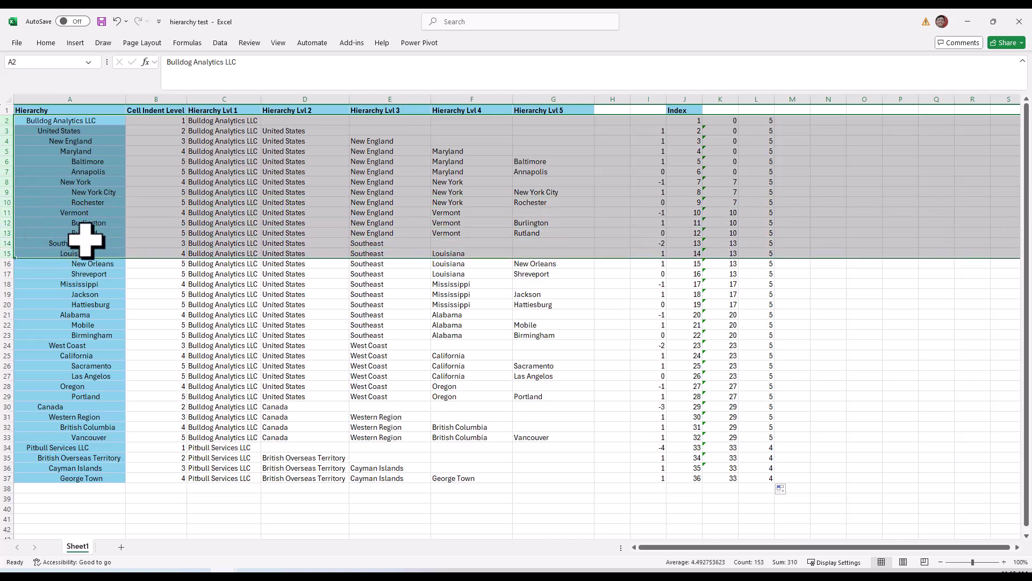
{"action": "left_click", "coordinate": [756, 448]}
{"action": "left_click_drag", "start_coordinate": [7, 449], "coordinate": [11, 476]}
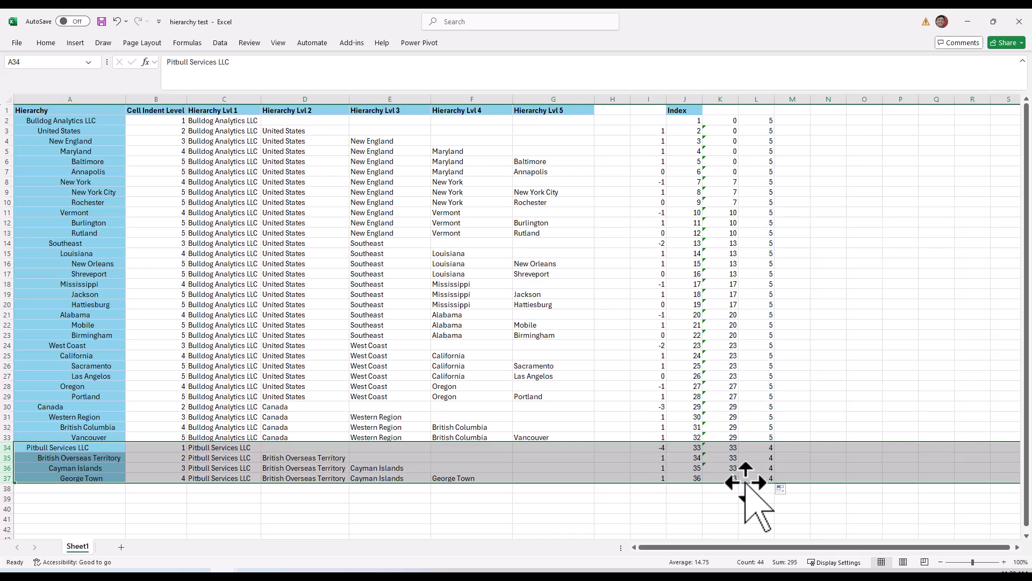
{"action": "key", "text": "Down"}
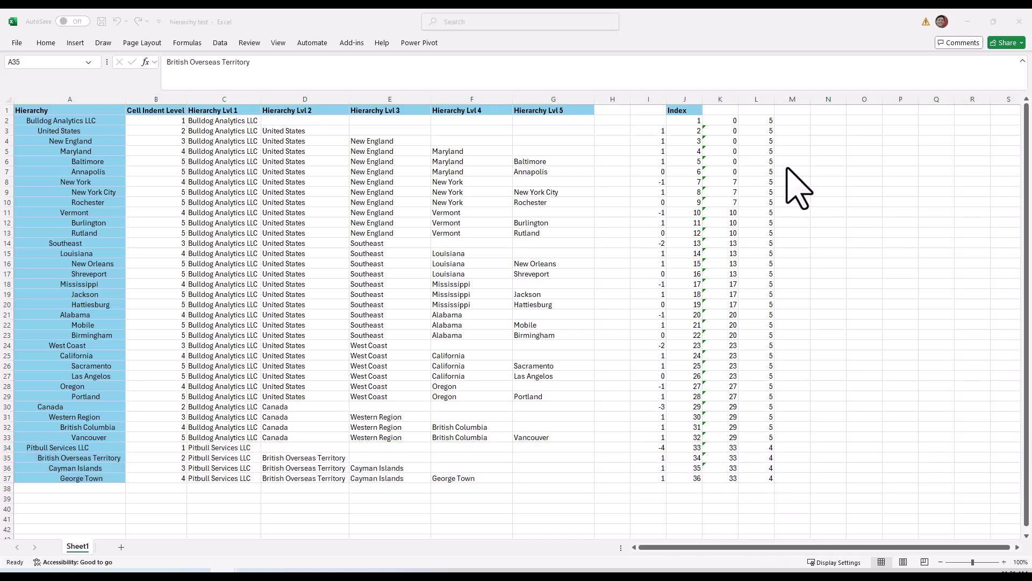
- Enter =INDEX($C$2:$G$37,$J2,$L2) in M2, fill it to M37 and autofit column M
{"action": "left_click", "coordinate": [800, 123]}
{"action": "type", "text": "=index("}
{"action": "left_click", "coordinate": [226, 121]}
{"action": "left_click_drag", "start_coordinate": [226, 120], "coordinate": [550, 477]}
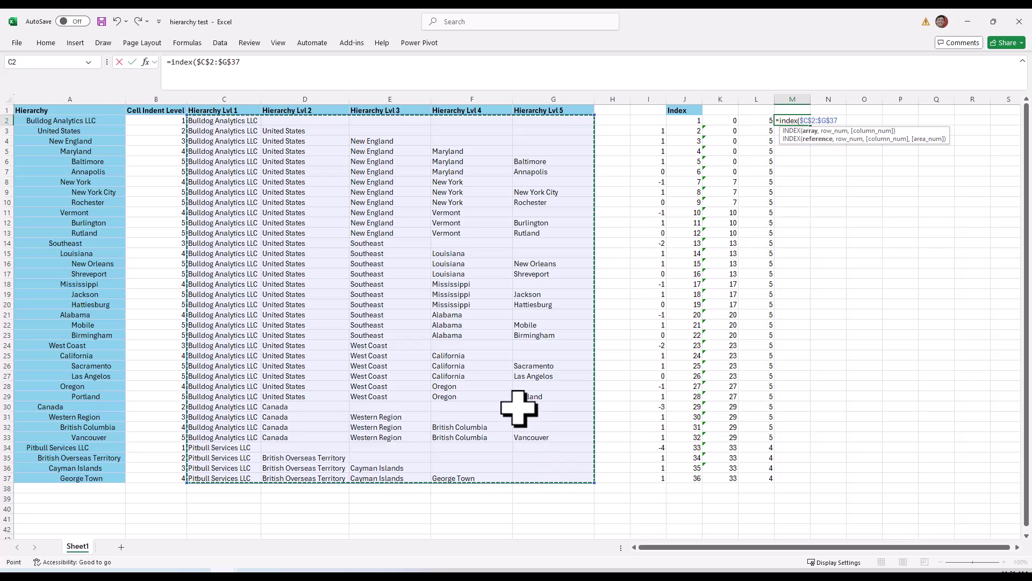
{"action": "type", "text": ","}
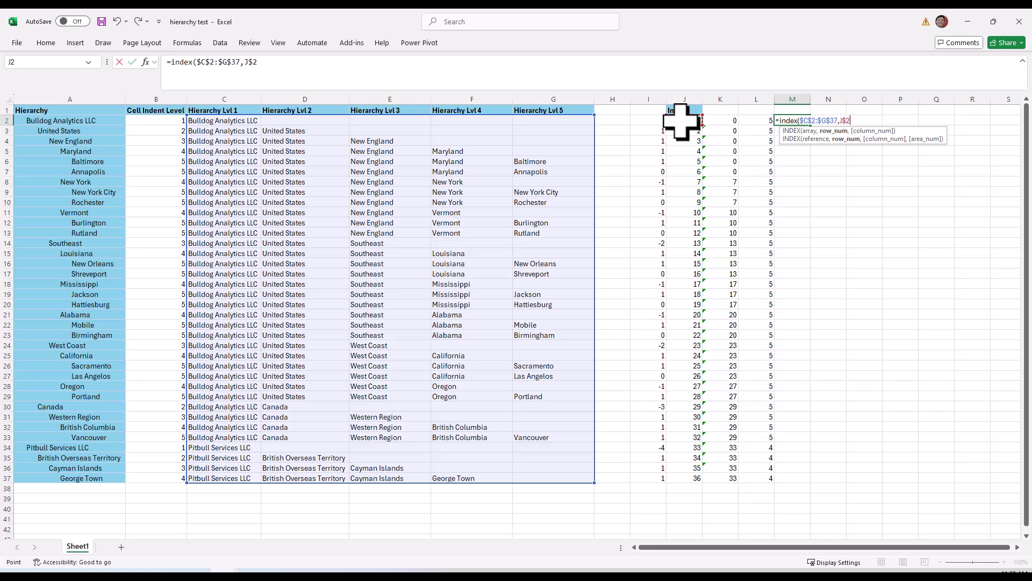
{"action": "type", "text": ","}
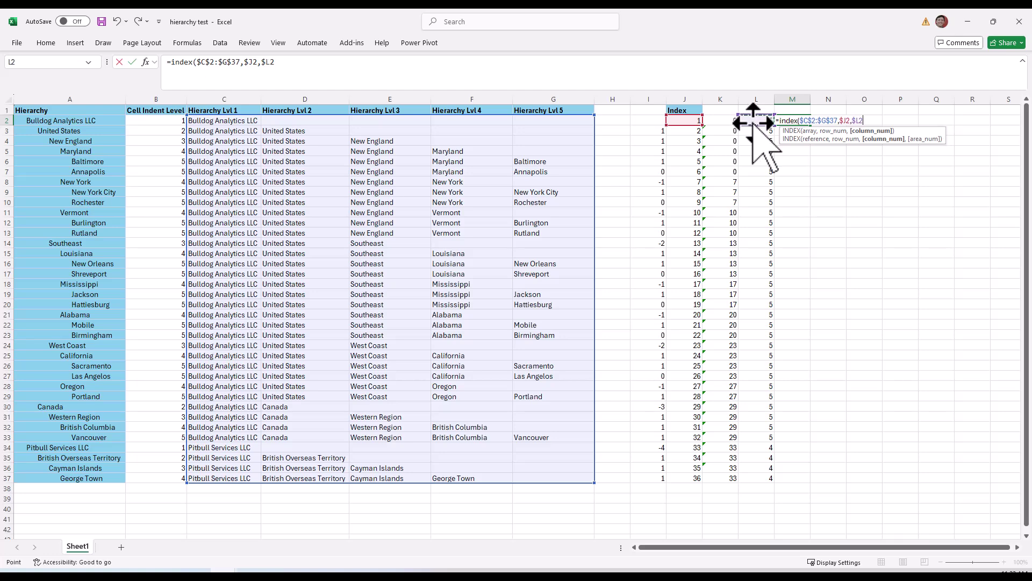
{"action": "key", "text": "Return"}
{"action": "left_click", "coordinate": [805, 119]}
{"action": "double_click", "coordinate": [811, 126]}
{"action": "double_click", "coordinate": [811, 102]}
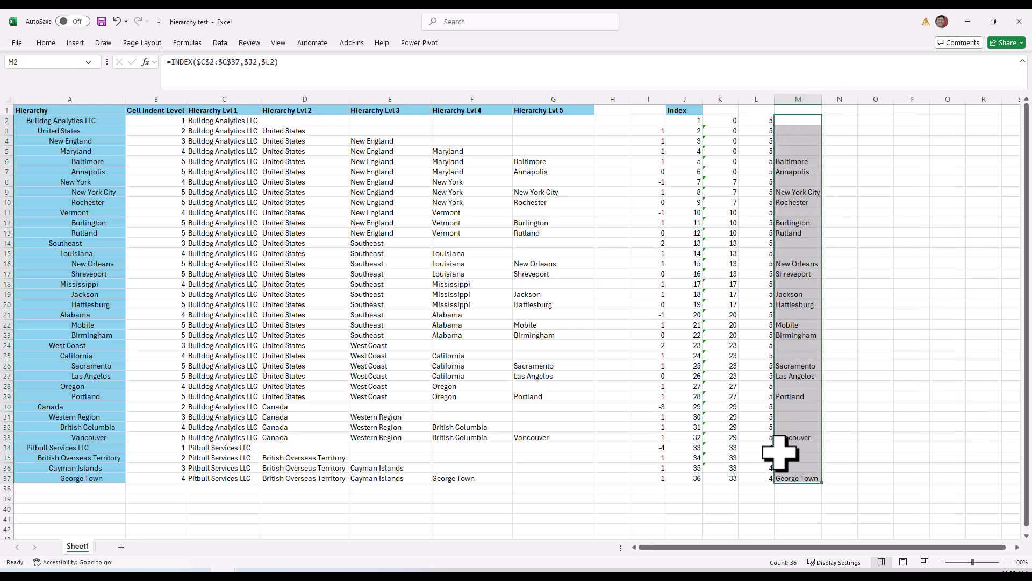
- Enter City_Key as the M1 header, then filter it to exclude (Blanks), showing 17 city rows
{"action": "left_click", "coordinate": [804, 109]}
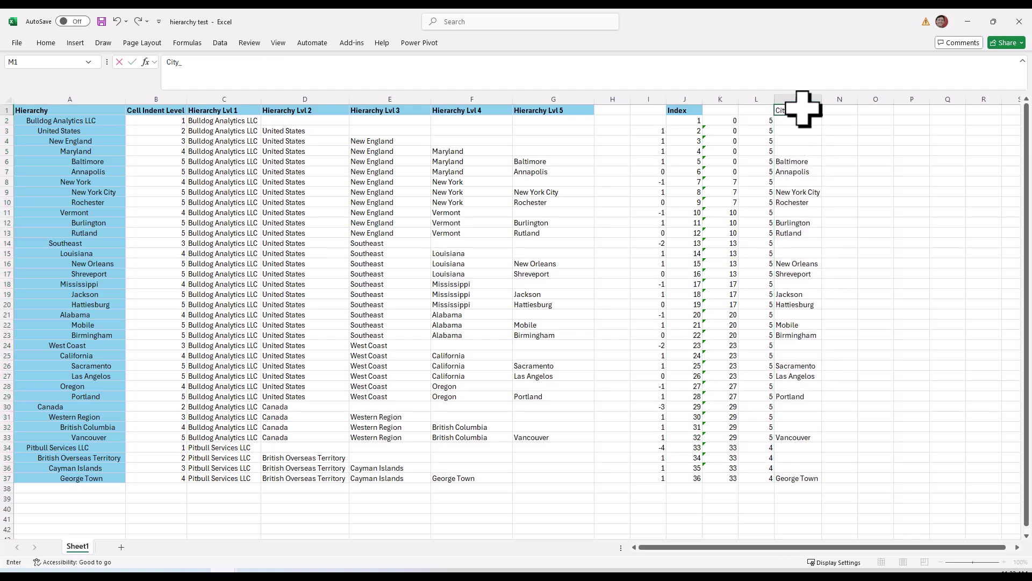
{"action": "key", "text": "Return"}
{"action": "left_click_drag", "start_coordinate": [785, 106], "coordinate": [34, 84]}
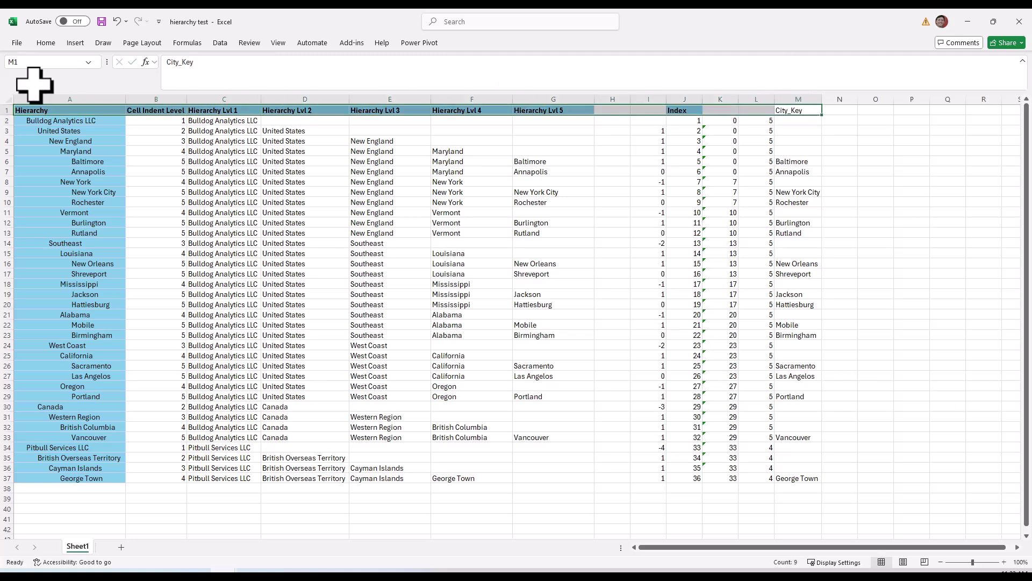
{"action": "left_click", "coordinate": [220, 43]}
{"action": "key", "text": "ctrl+shift+l"}
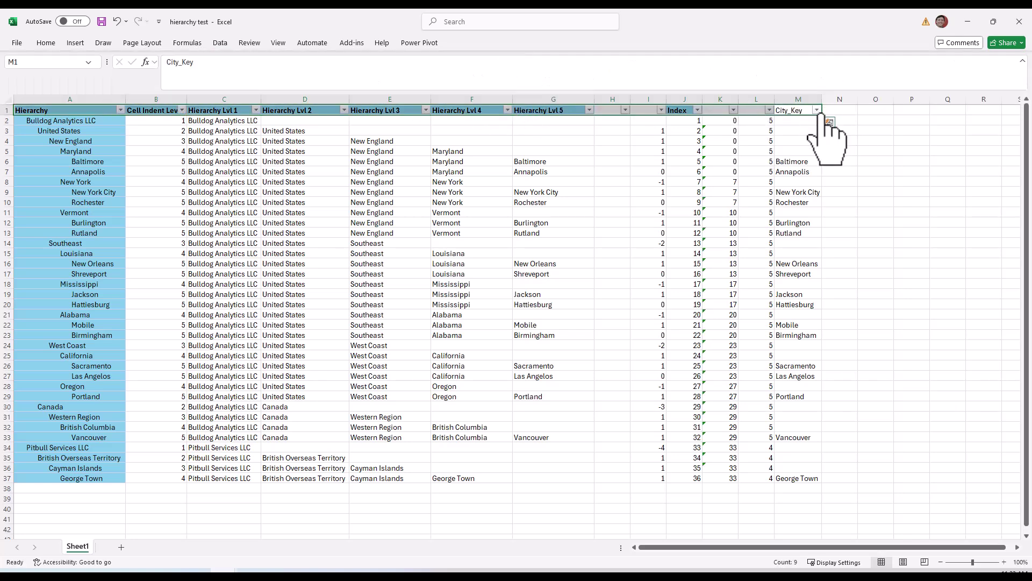
{"action": "left_click", "coordinate": [817, 111]}
{"action": "scroll", "coordinate": [753, 290], "scroll_direction": "down", "scroll_amount": 5}
{"action": "left_click", "coordinate": [721, 327]}
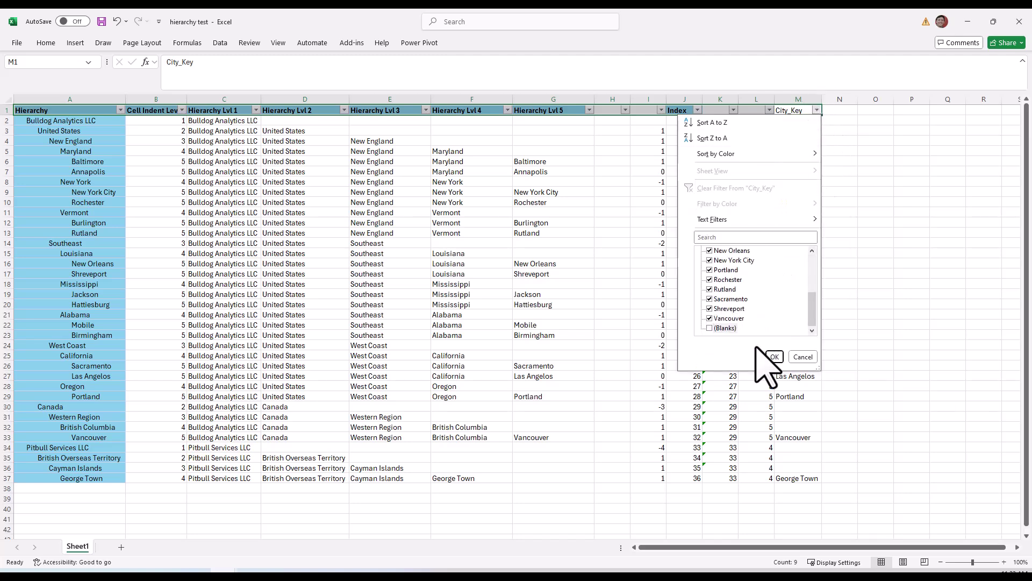
{"action": "left_click", "coordinate": [774, 356]}
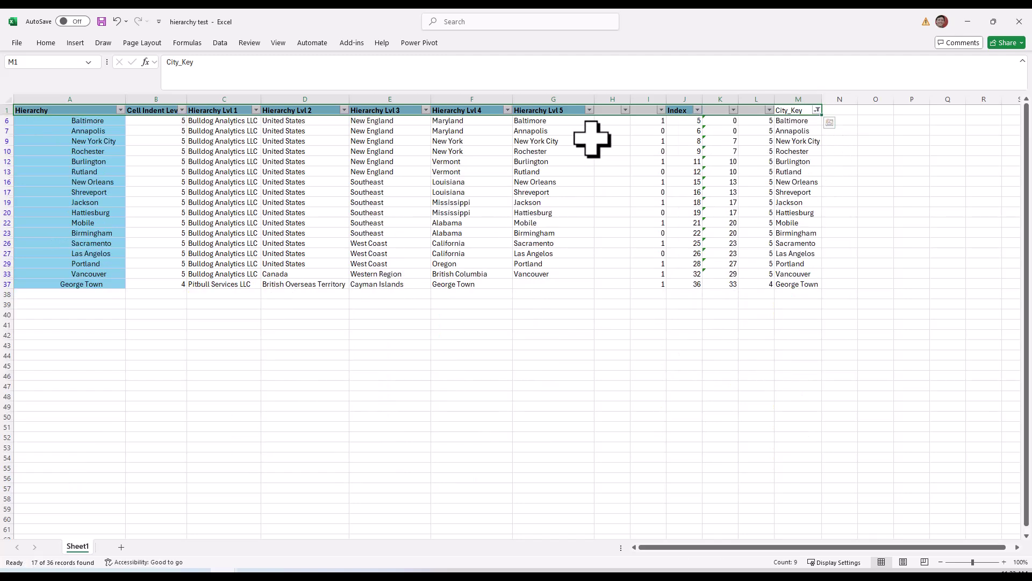